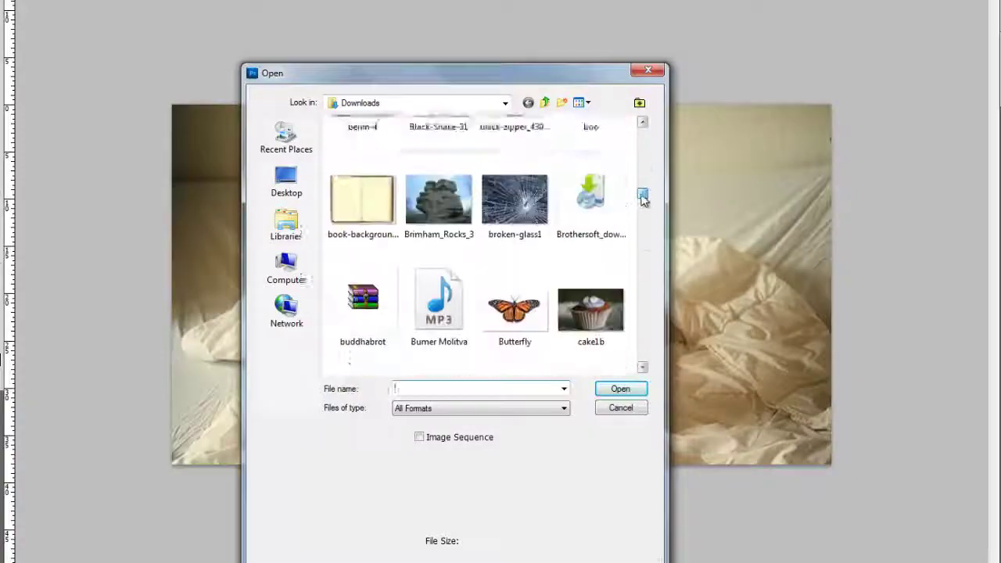
- Overlay a semi-transparent old-paper texture on the woman's back and start warping it
left_click_drag(642, 195, 640, 288)
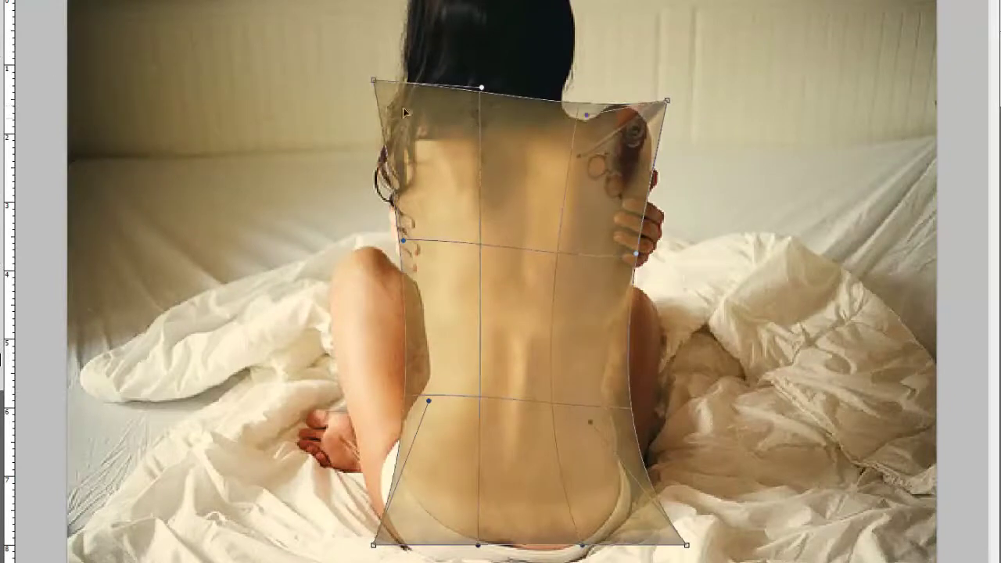
- Warp the texture's edges and corners to follow her back and hip, then apply
left_click_drag(550, 109, 555, 137)
mouse_move(391, 545)
left_mouse_down()
mouse_move(413, 478)
mouse_move(387, 463)
left_mouse_up()
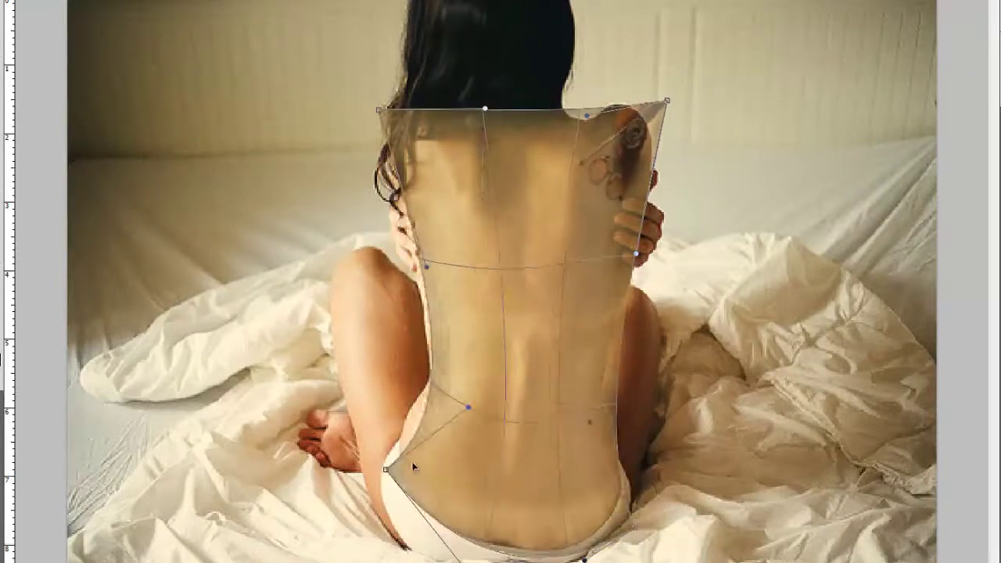
mouse_move(434, 381)
left_mouse_down()
mouse_move(588, 489)
mouse_move(595, 455)
left_mouse_up()
left_click_drag(406, 149, 394, 135)
key("Return")
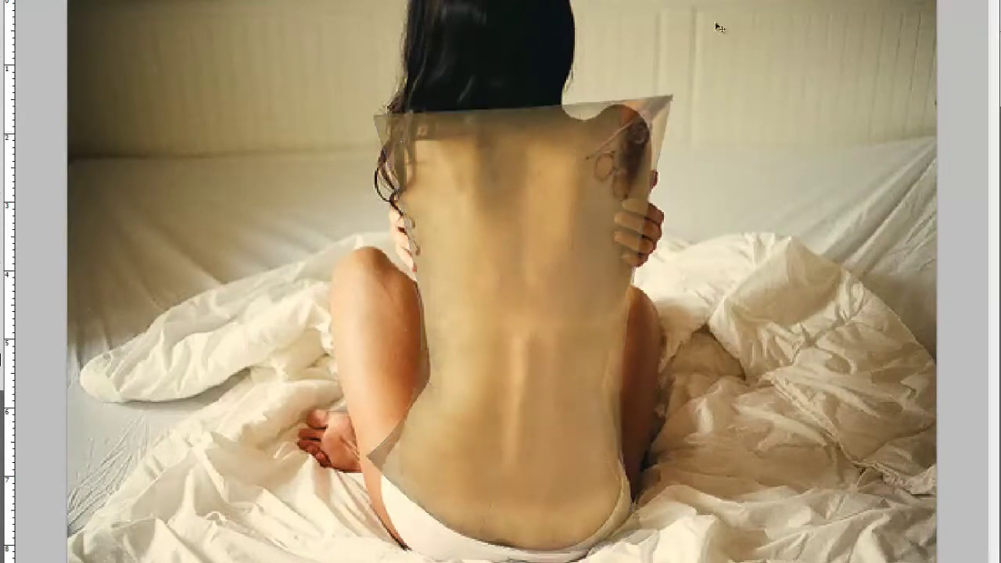
- Lasso-select the outline of her whole back
key("ctrl+plus")
left_click_drag(562, 45, 664, 204)
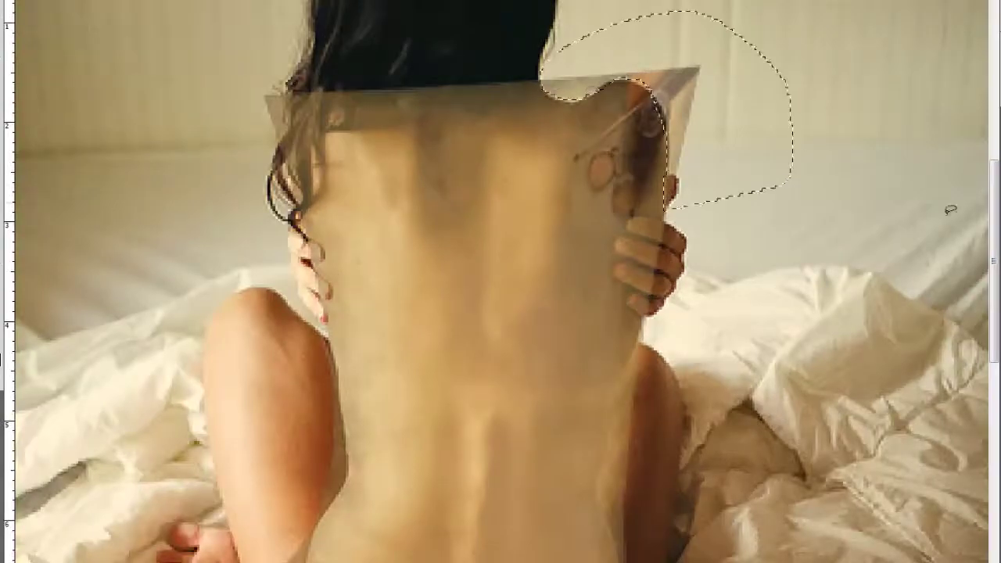
scroll(647, 188, "down", 3)
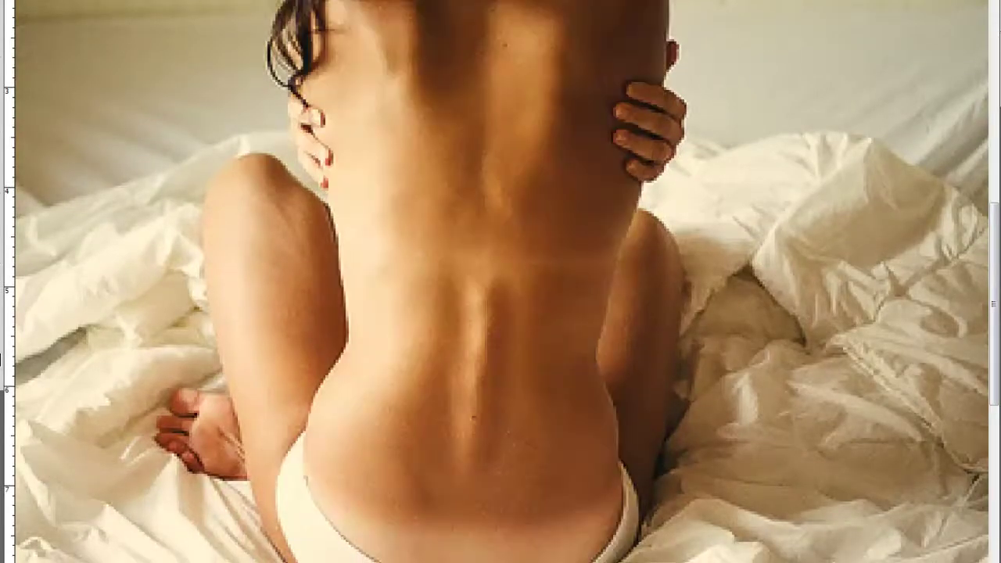
left_click_drag(498, 162, 490, 315)
- Copy the selected back onto its own layer
right_click(690, 154)
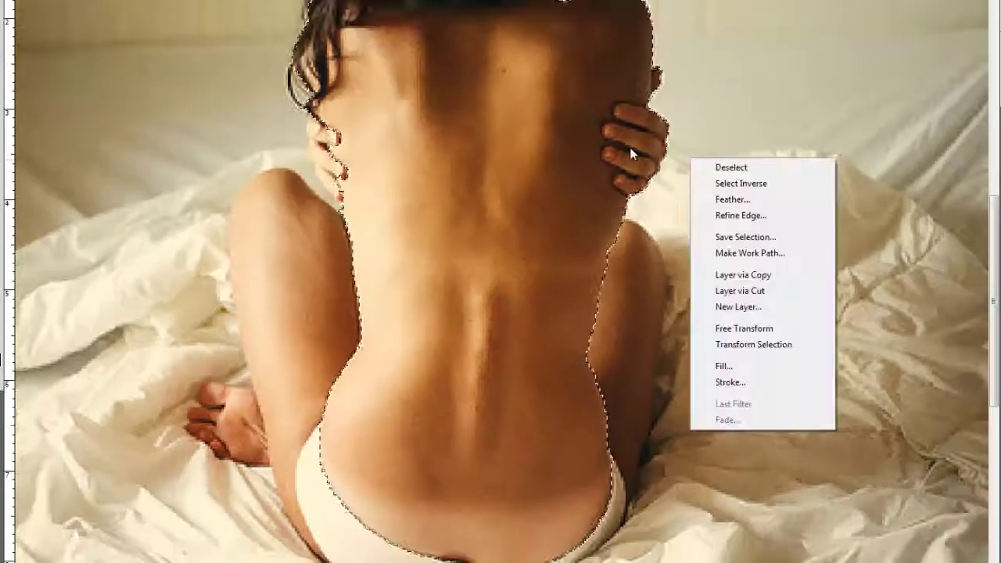
key("ctrl+minus")
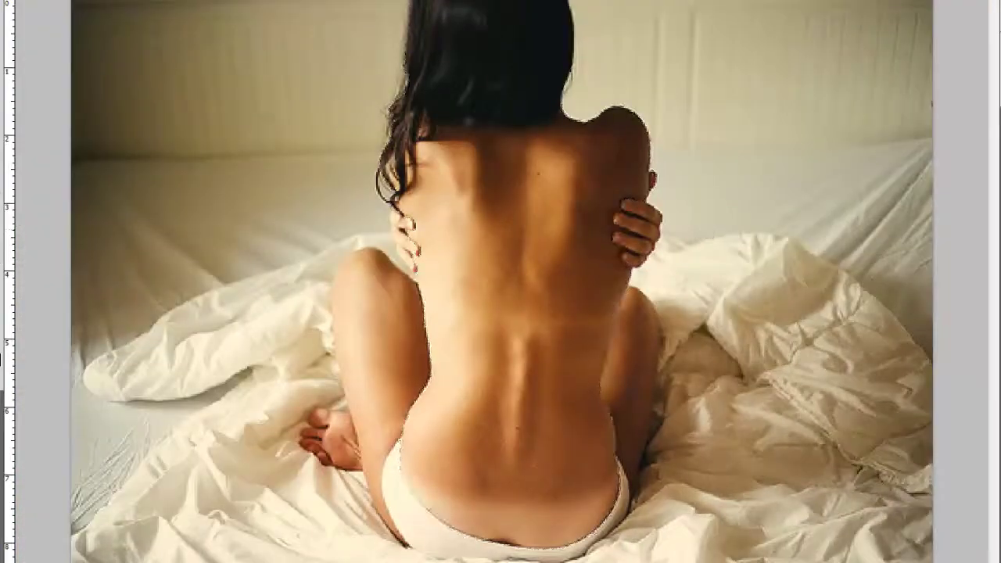
key("ctrl+z")
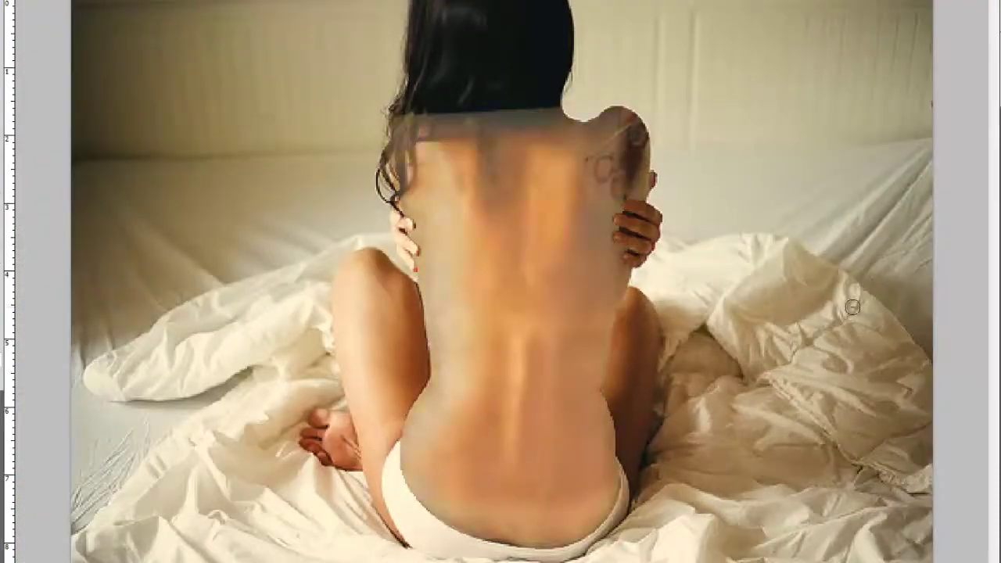
- Set a natural-tan blend mode and darken the back layer to brightness -92
key("shift+plus")
key("shift+plus")
key("shift+plus")
key("shift+plus")
key("shift+plus")
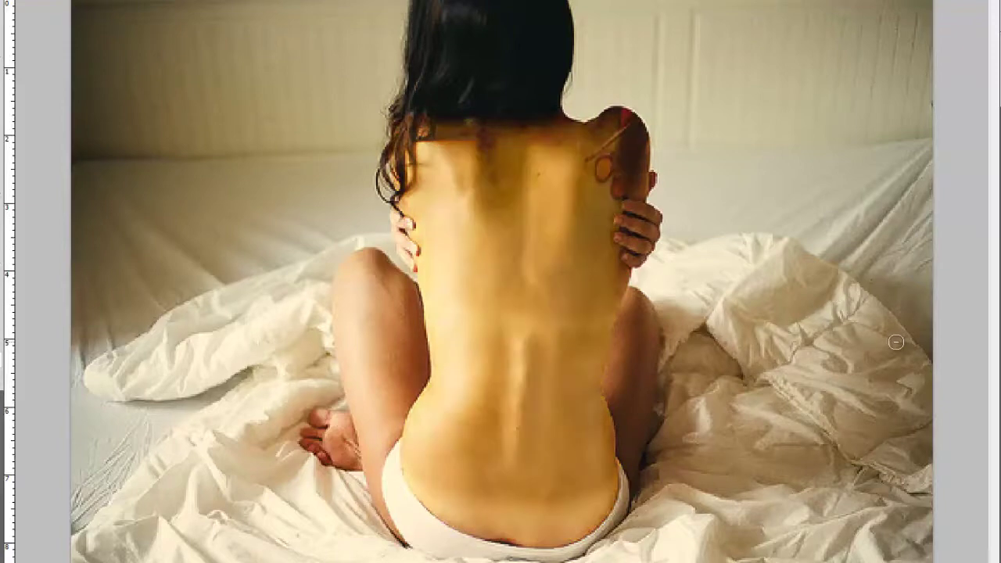
key("shift+plus")
key("shift+plus")
key("shift+plus")
key("shift+plus")
key("shift+plus")
key("shift+plus")
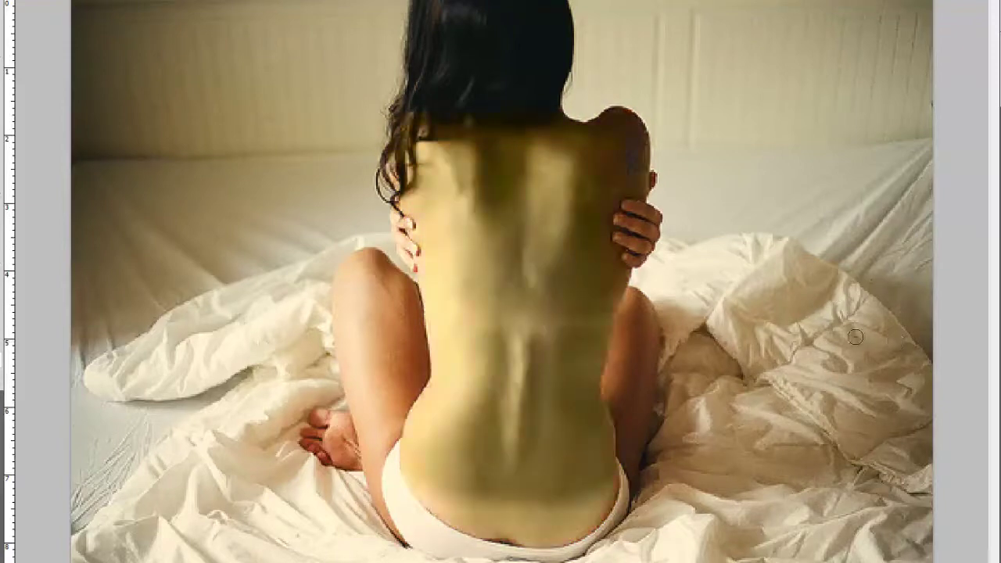
key("shift+plus")
key("shift+plus")
key("shift+plus")
key("shift+plus")
key("shift+plus")
key("shift+plus")
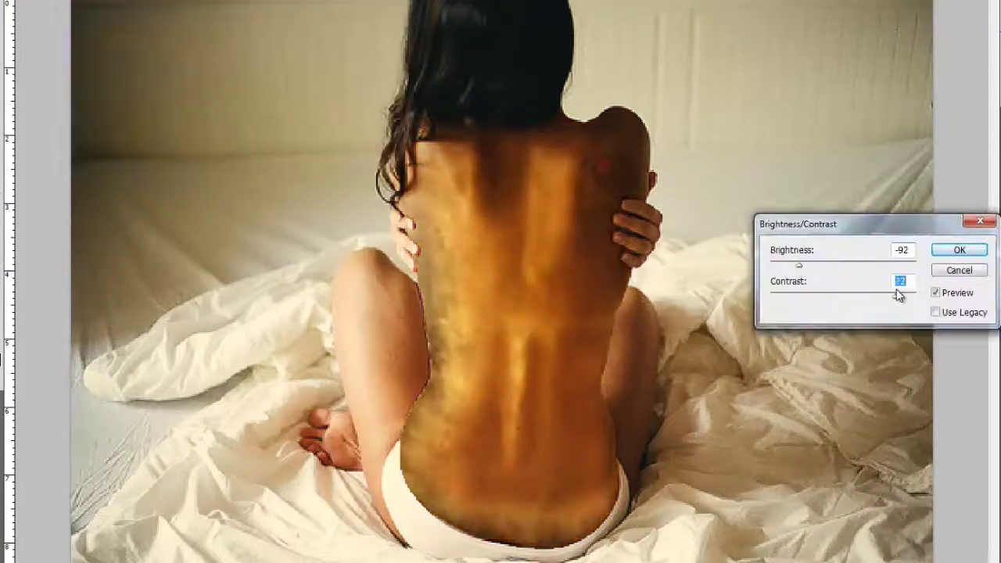
left_click(958, 250)
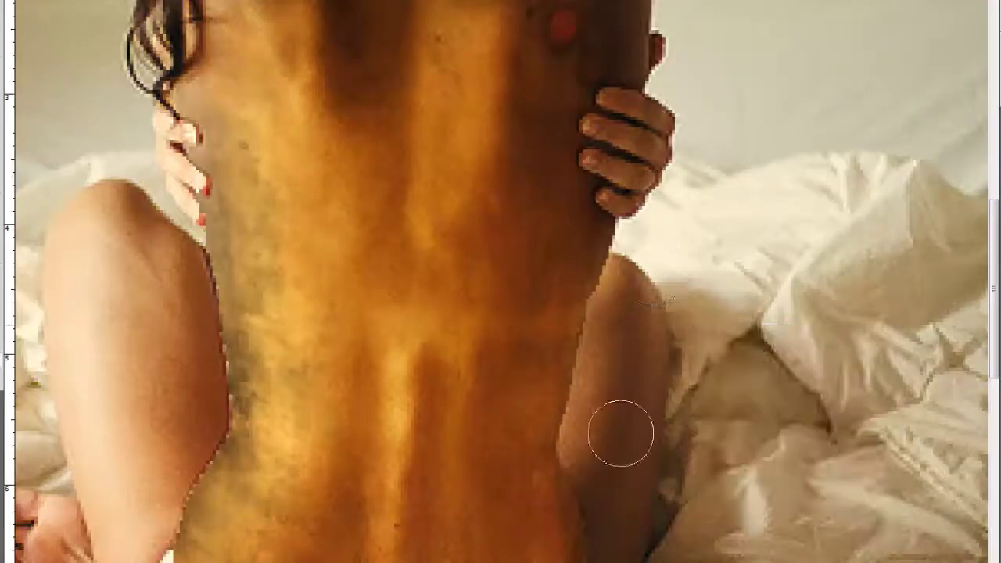
key("ctrl+o")
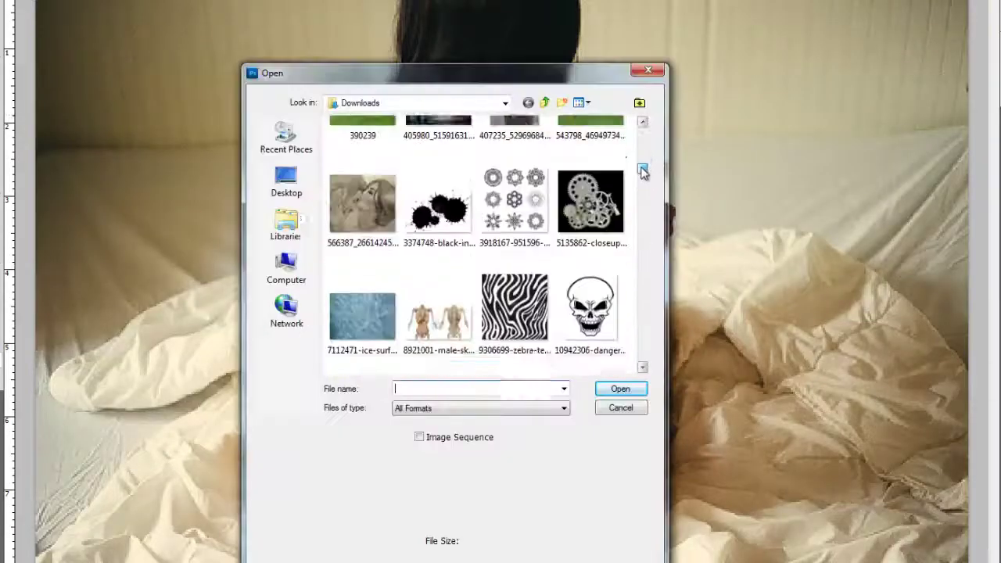
- Open the skeleton_back image file
left_click_drag(643, 125, 655, 337)
left_click(362, 153)
double_click(362, 153)
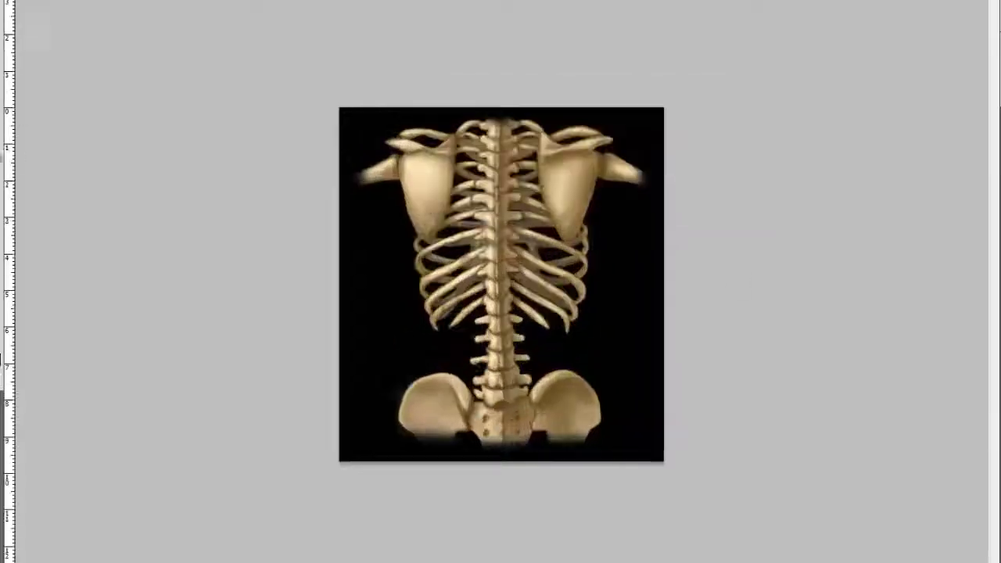
- Erase the black background between the ribs and near the shoulders
scroll(353, 280, "up", 3)
left_click_drag(354, 280, 398, 304)
left_click_drag(648, 312, 641, 336)
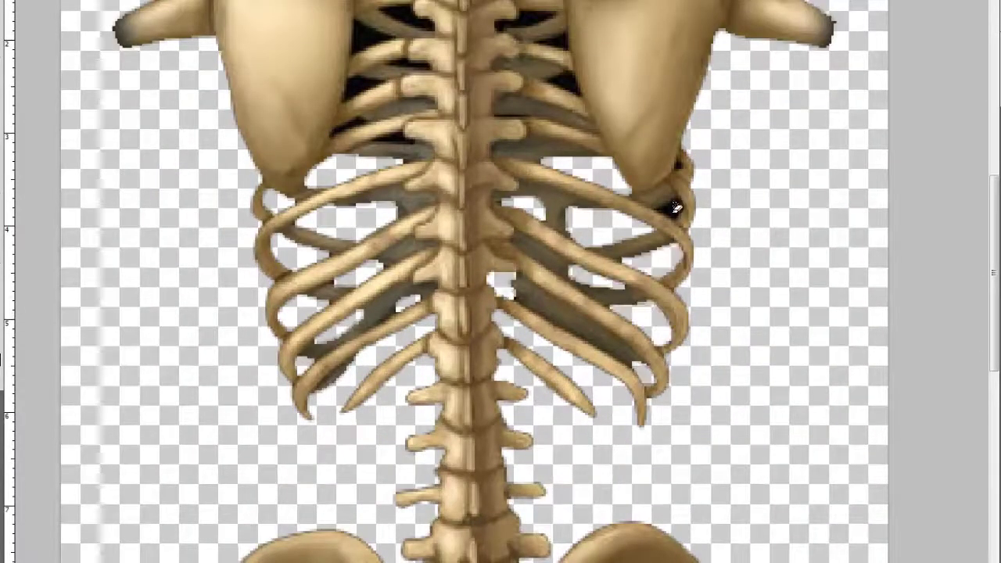
left_click_drag(405, 146, 391, 31)
scroll(418, 64, "down", 1)
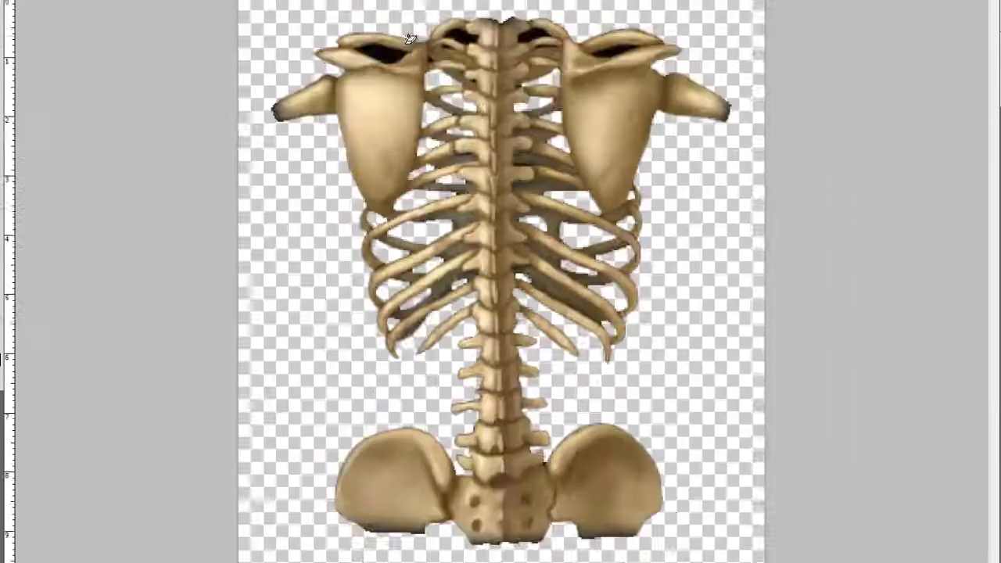
scroll(418, 64, "up", 2)
scroll(418, 64, "up", 1)
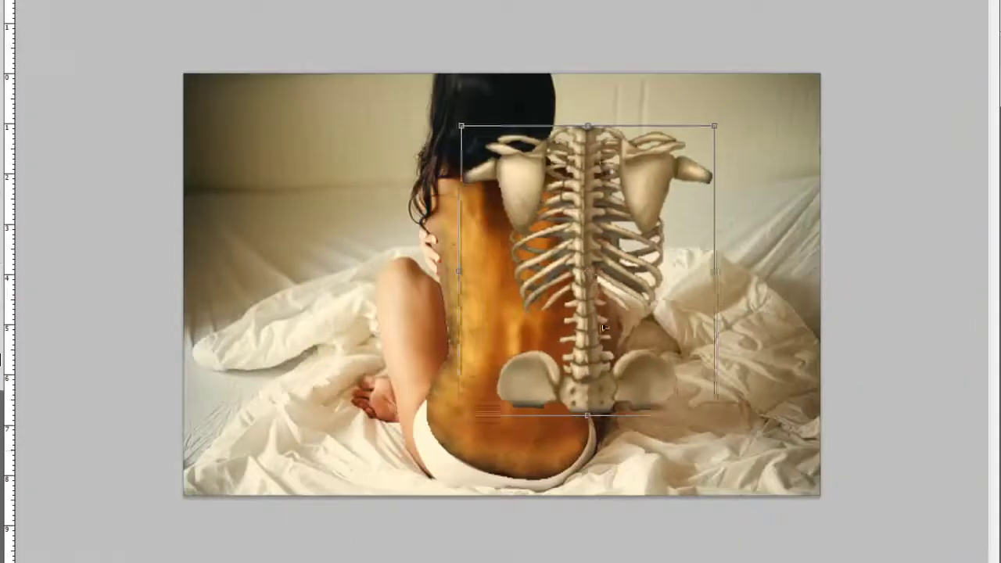
- Move the skeleton onto her back, resize it, and warp it to fit
left_click_drag(602, 328, 532, 391)
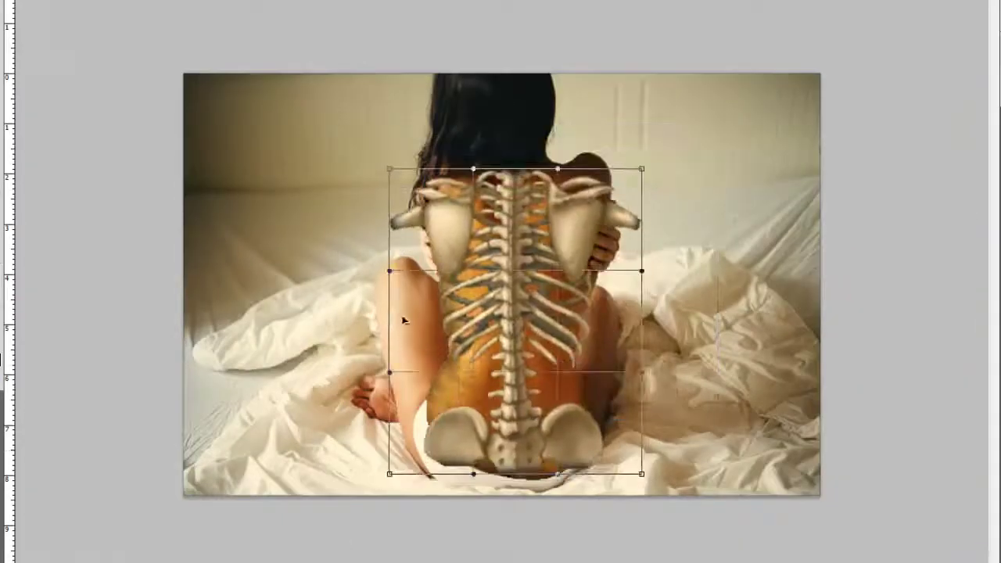
left_click_drag(402, 320, 413, 357)
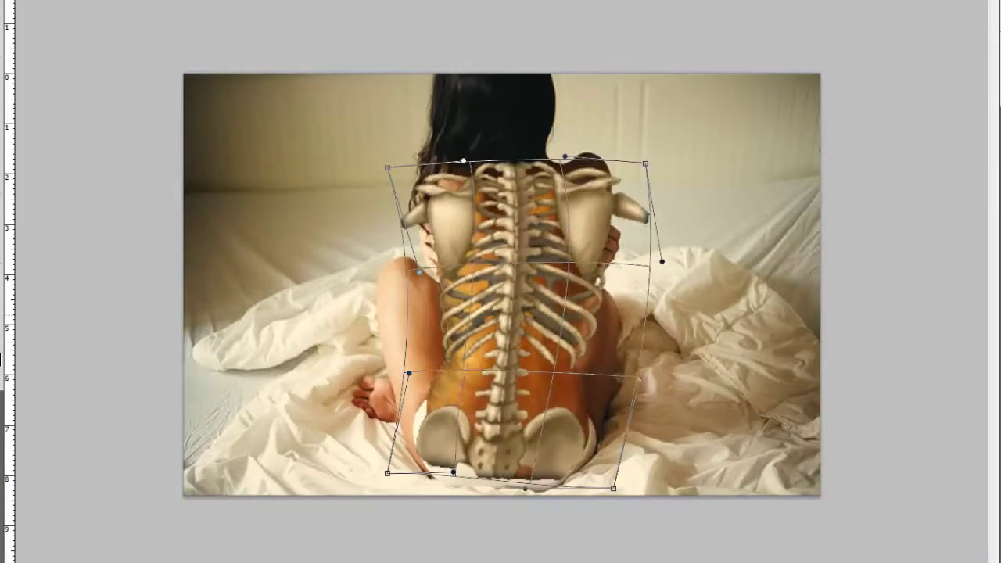
right_click(568, 170)
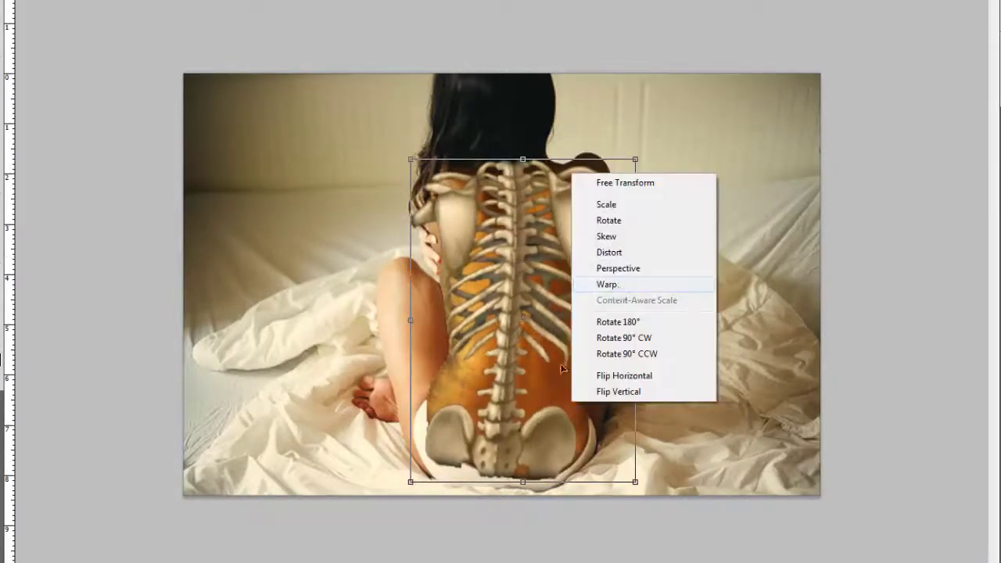
left_click(601, 281)
key("ctrl+plus")
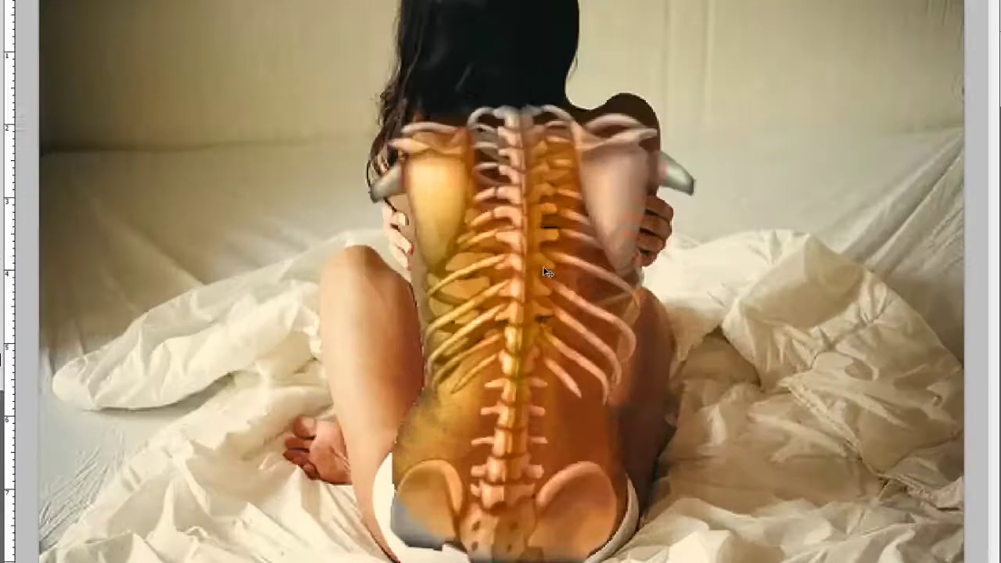
right_click(429, 376)
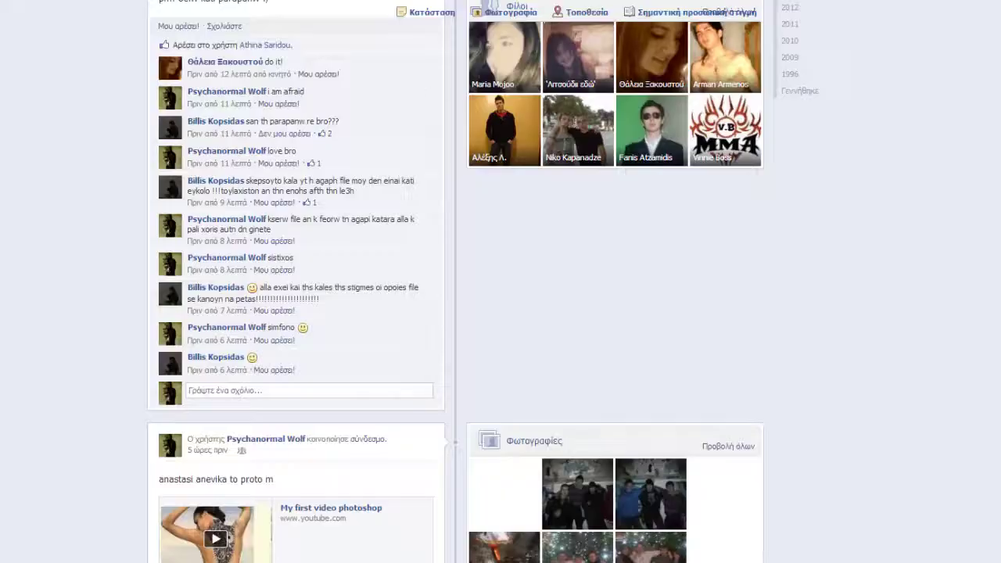
key("Return")
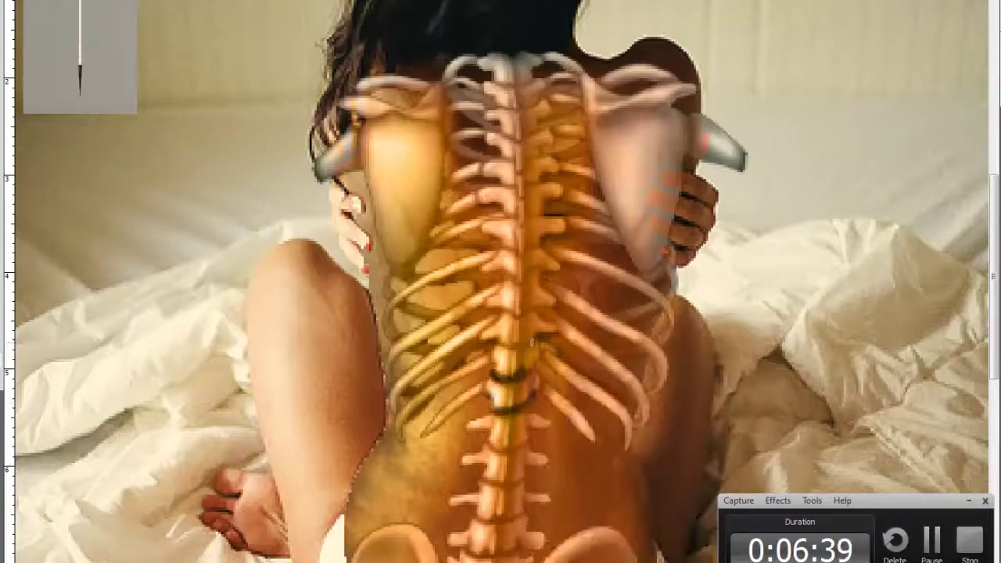
- Paint dark outlines around the vertebrae down the spine
key("ctrl+plus")
left_click_drag(426, 407, 520, 290)
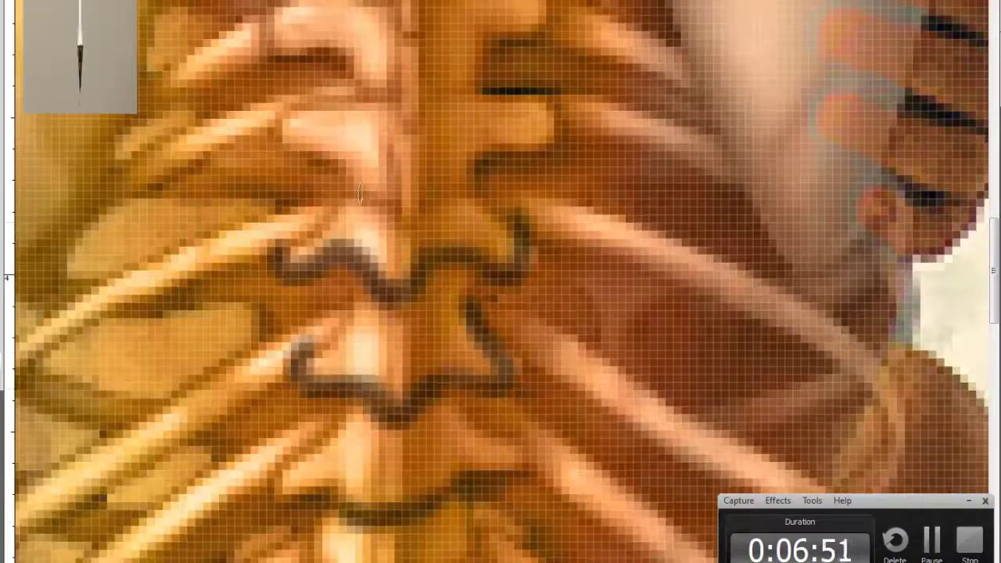
left_click_drag(278, 418, 402, 332)
left_click_drag(340, 235, 461, 176)
key("ctrl+minus")
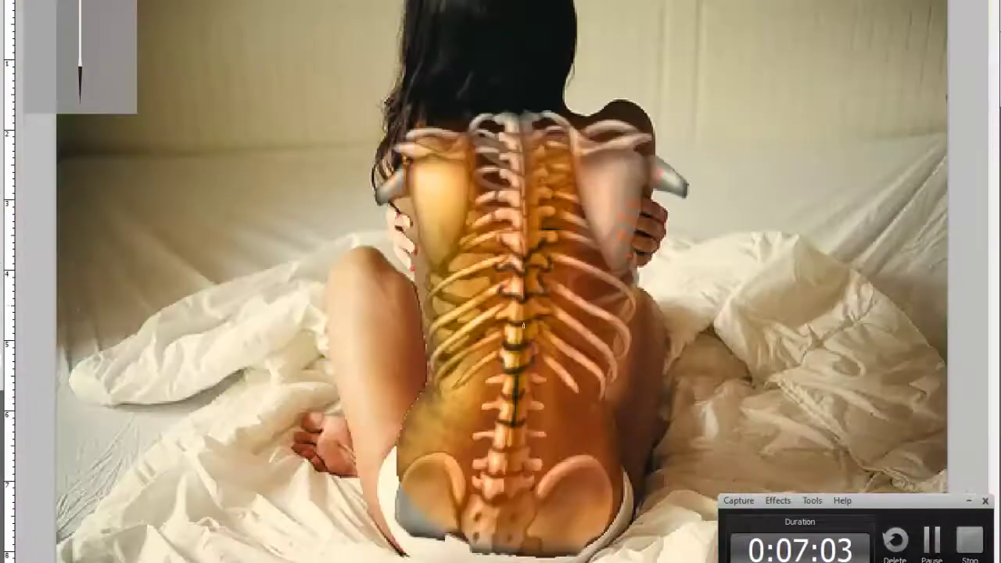
- Trace dark outlines around the upper vertebrae to finish the spine
key("ctrl+plus")
key("ctrl+plus")
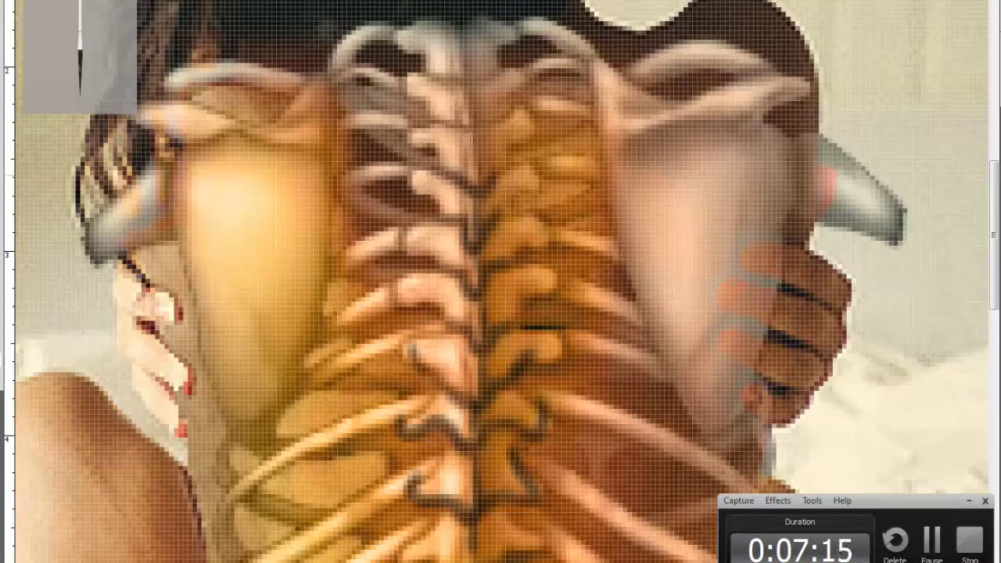
left_click_drag(497, 225, 422, 281)
left_click_drag(515, 266, 544, 351)
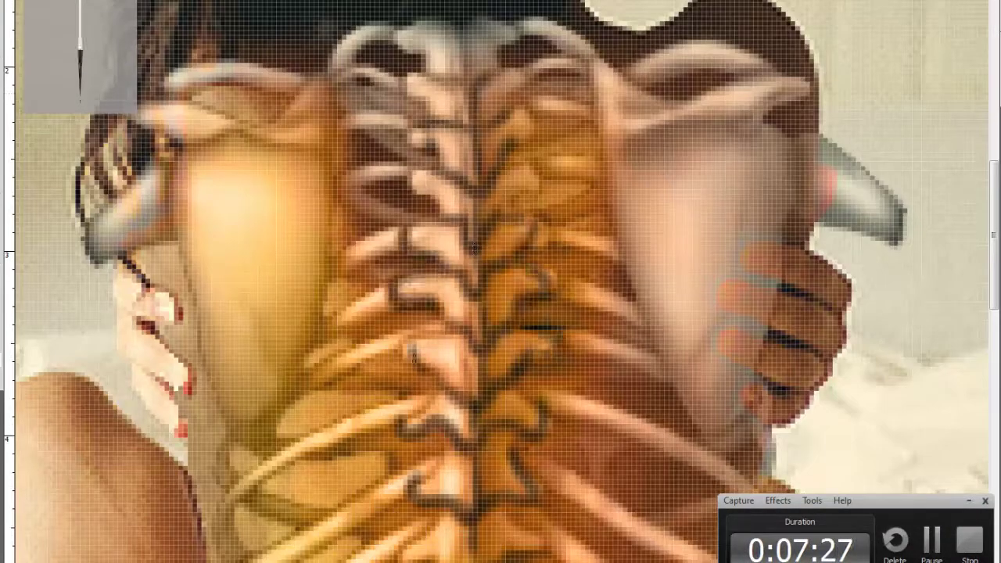
left_click_drag(426, 328, 426, 469)
key("ctrl+minus")
key("ctrl+minus")
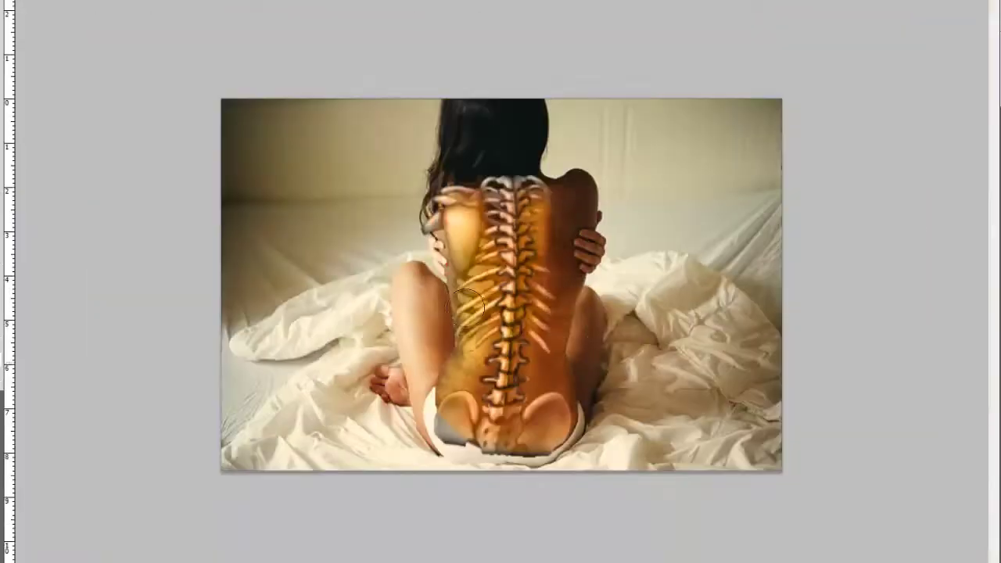
- Choose a soft brush and paint red-orange along the spine's vertebrae
key("ctrl+plus")
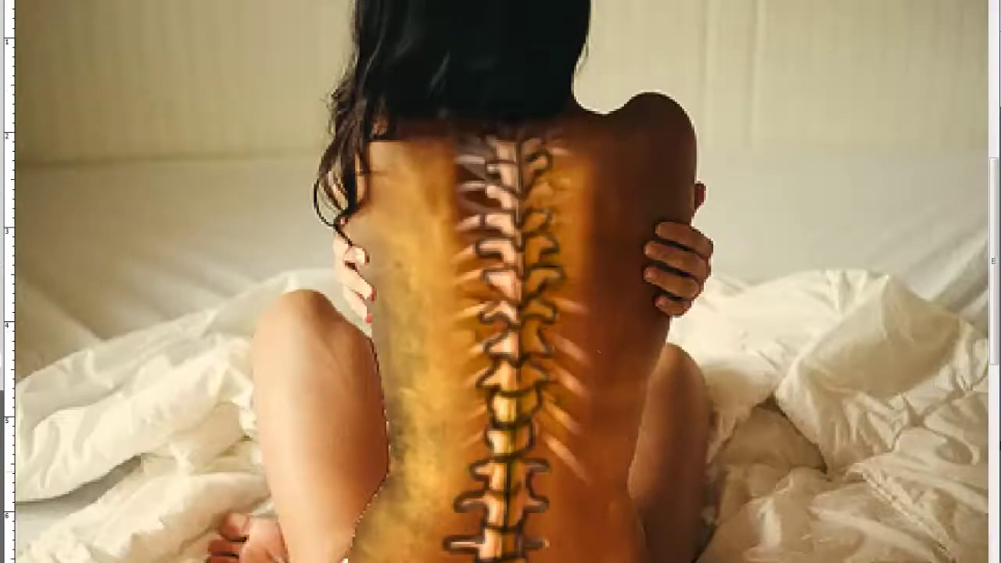
key("ctrl+plus")
key("ctrl+plus")
key("ctrl+plus")
right_click(528, 321)
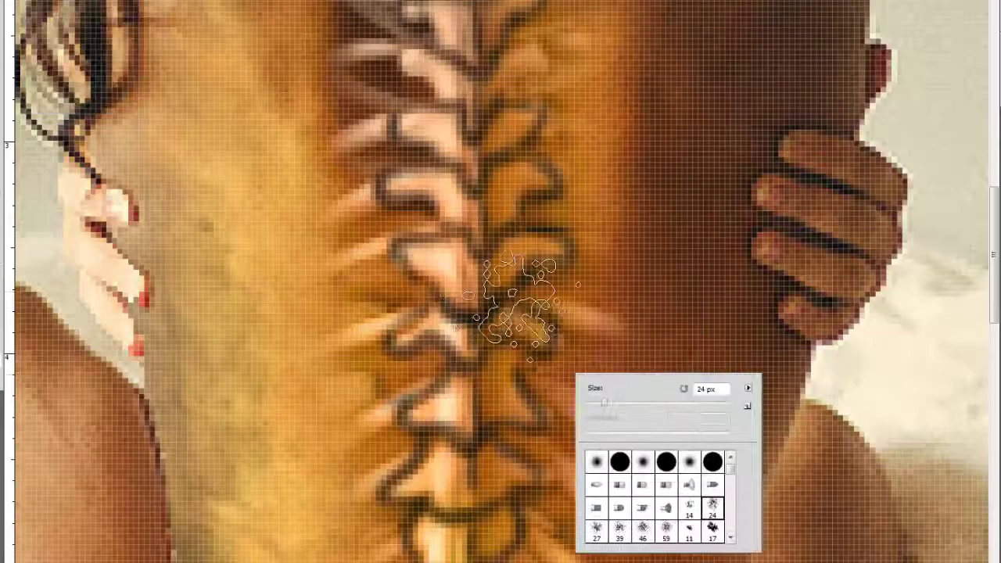
right_click(568, 374)
key("Return")
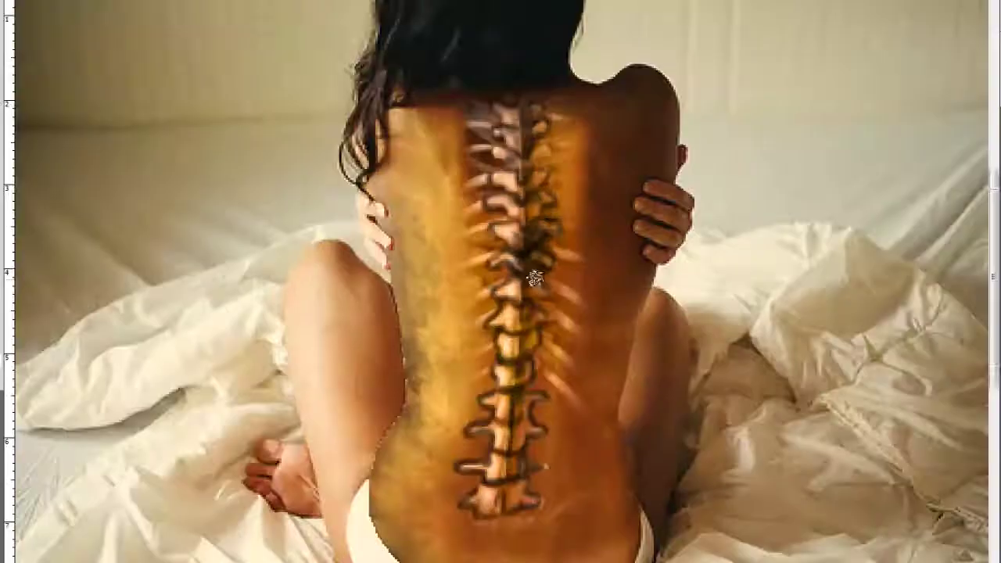
left_click_drag(507, 428, 522, 381)
left_click_drag(513, 522, 528, 354)
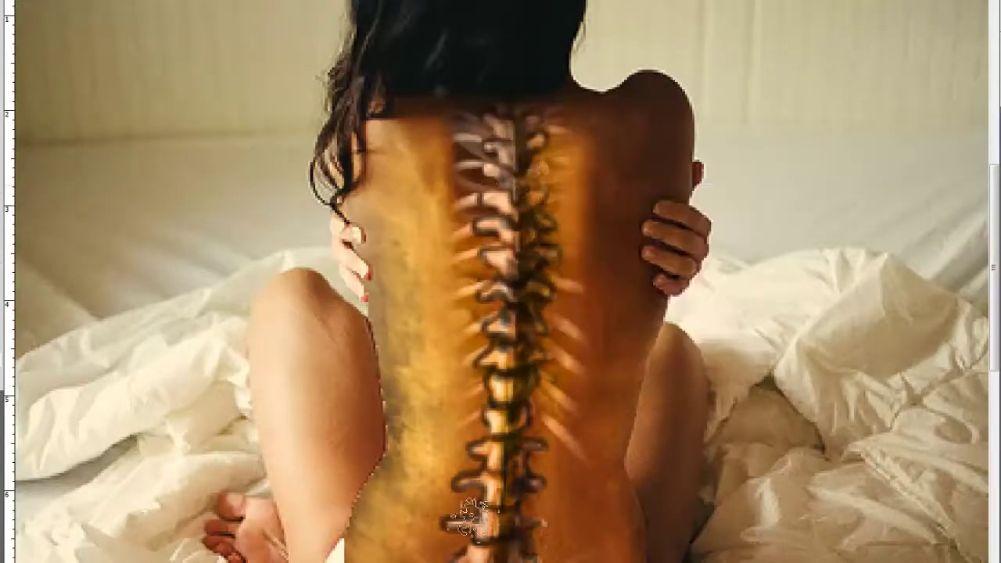
- Resize the brush and zoom in and out to check the glowing spine
right_click(500, 251)
key("Return")
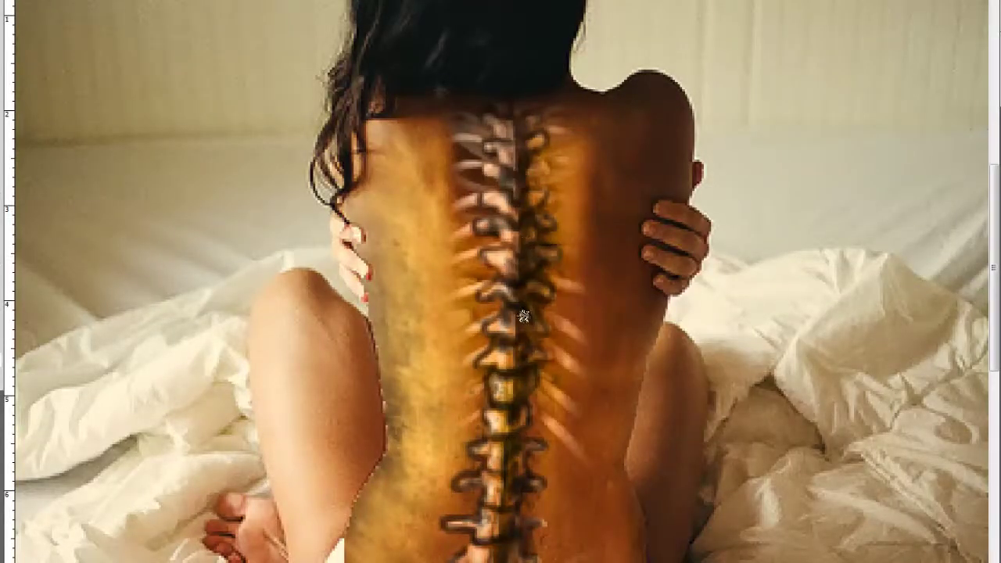
right_click(522, 383)
key("Return")
scroll(581, 329, "up", 2)
scroll(545, 236, "up", 2)
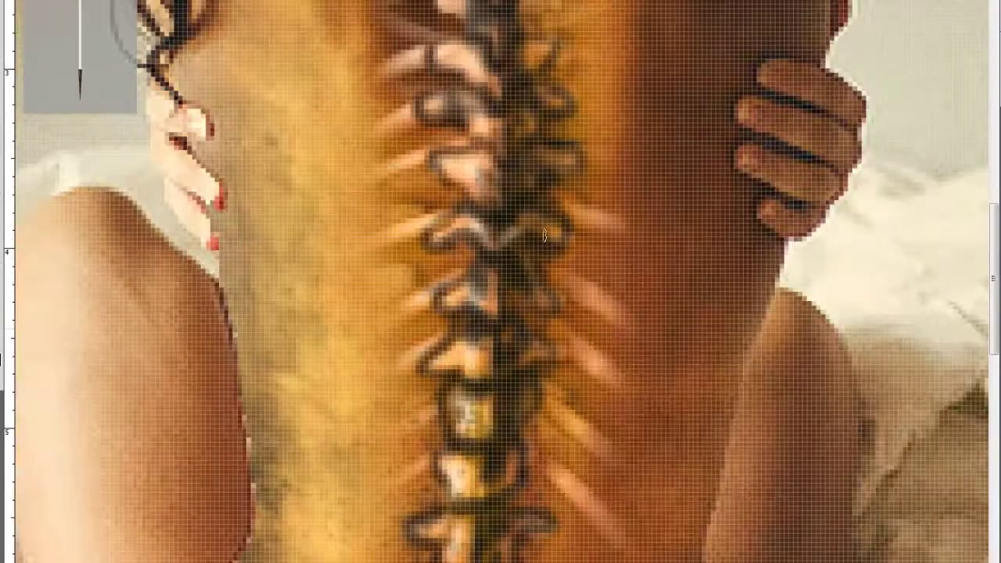
scroll(513, 194, "down", 1)
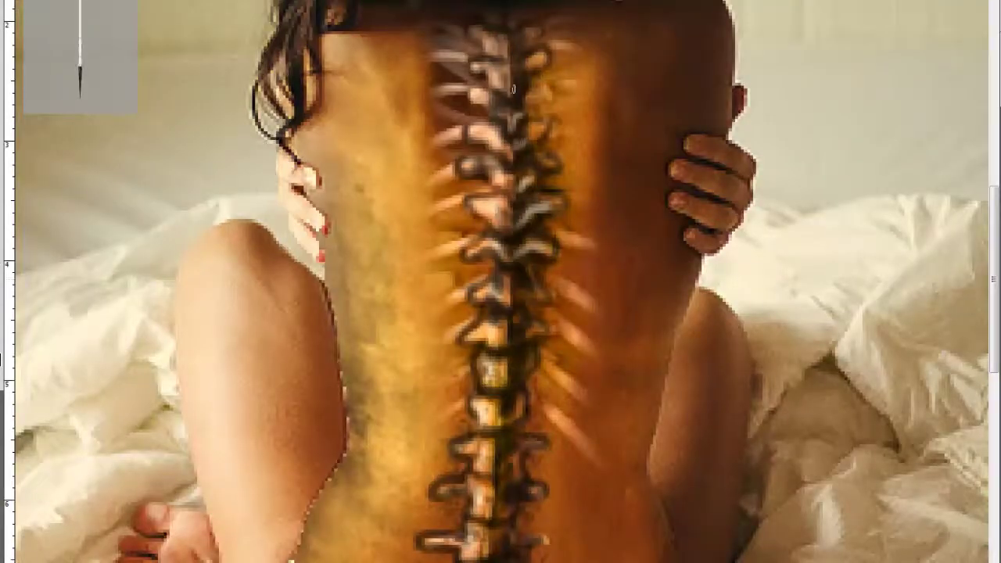
scroll(510, 364, "down", 1)
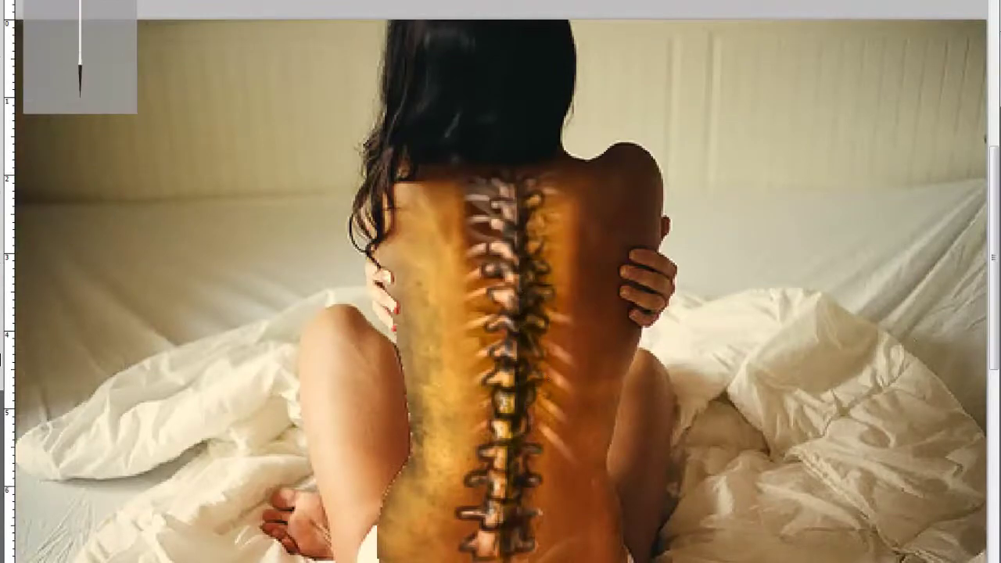
scroll(576, 380, "up", 2)
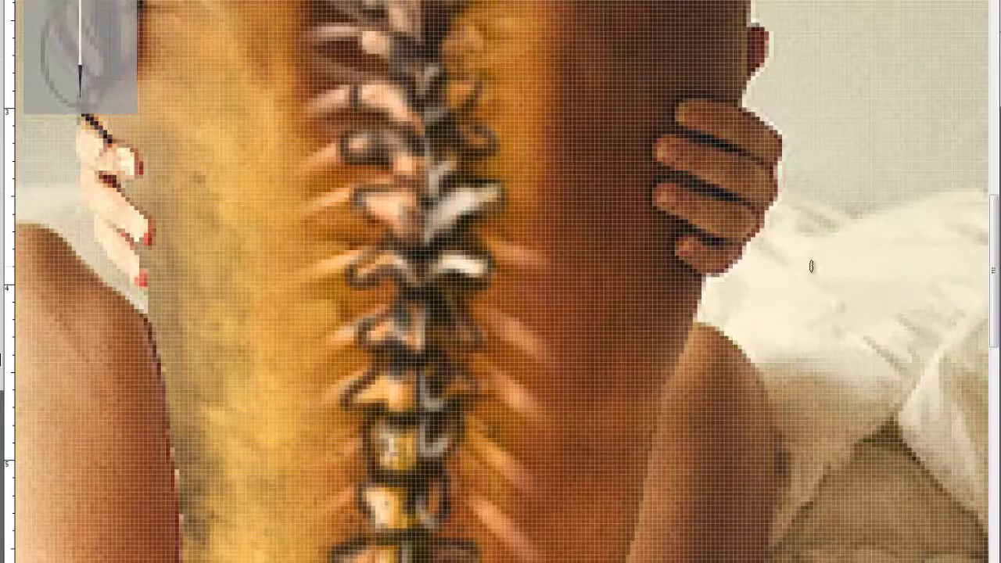
scroll(573, 211, "down", 2)
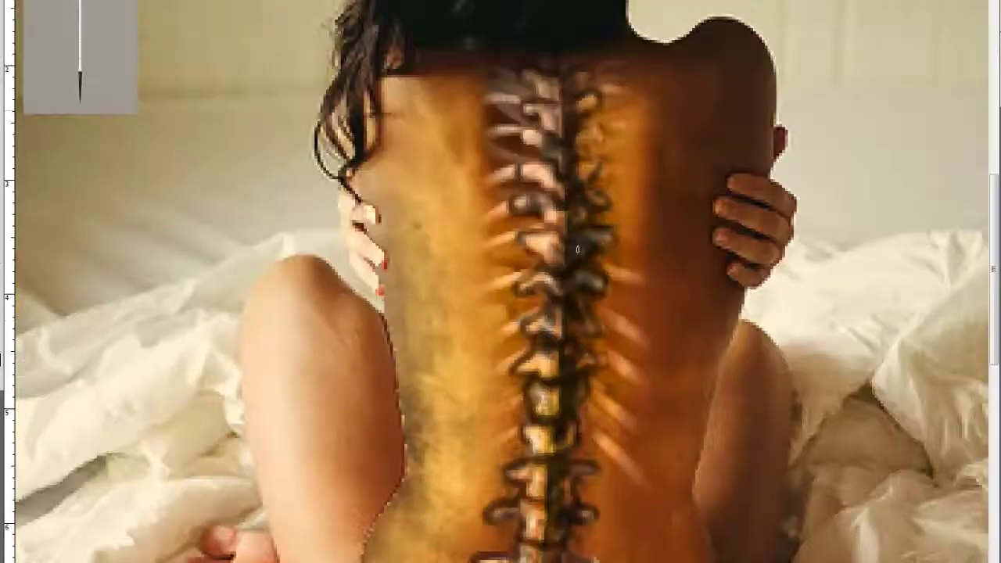
scroll(577, 248, "down", 1)
scroll(577, 249, "up", 2)
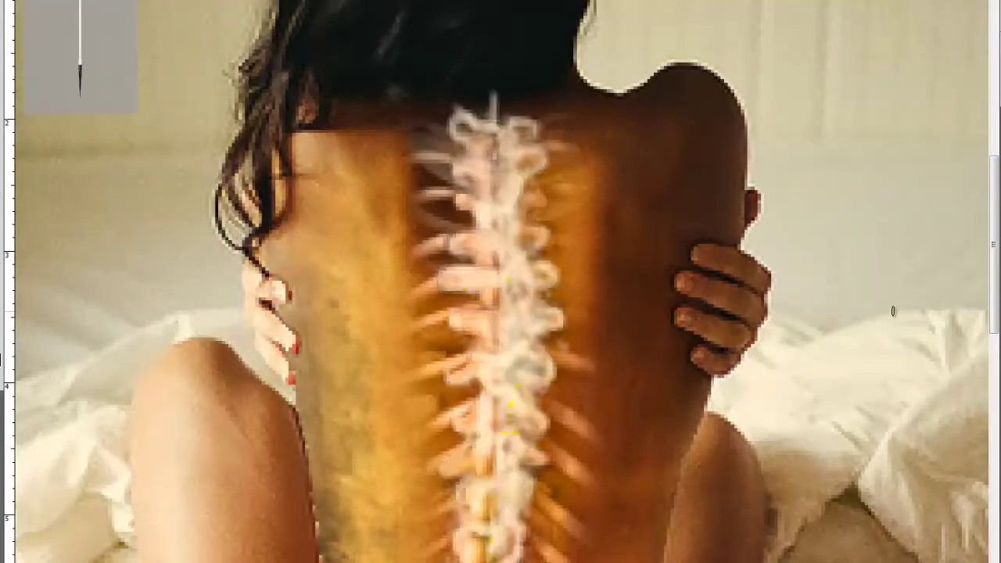
scroll(165, 179, "down", 2)
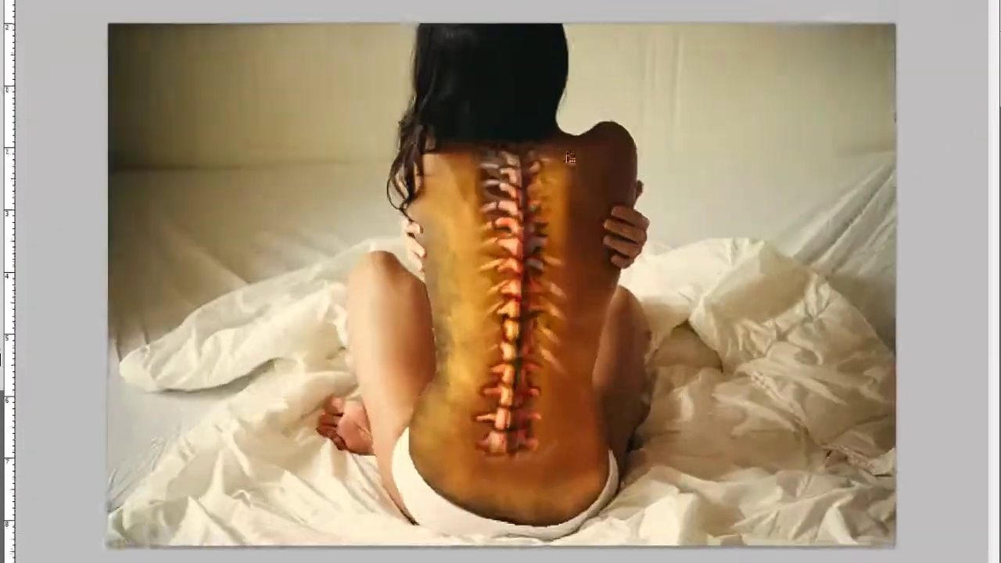
scroll(166, 180, "up", 1)
scroll(165, 180, "up", 1)
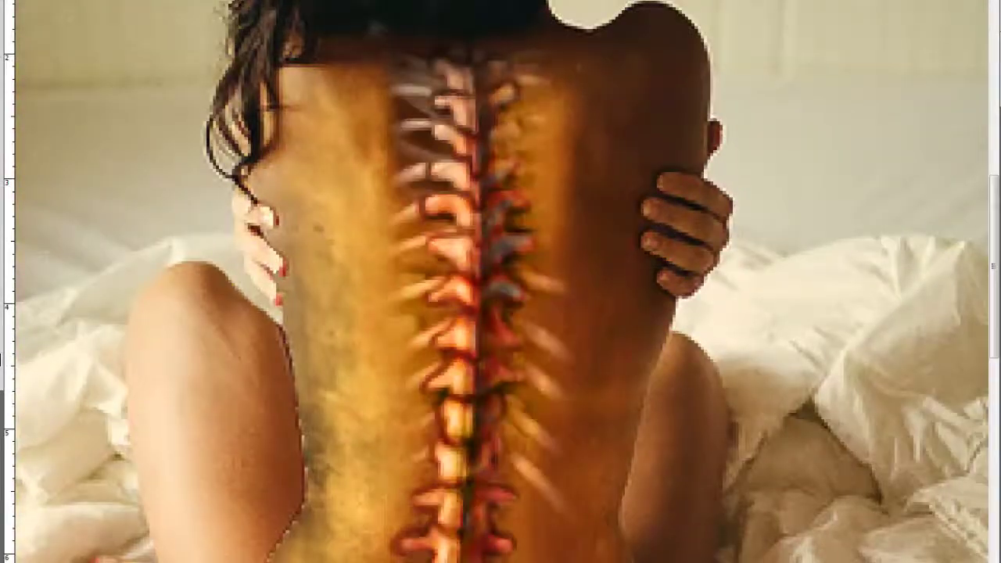
scroll(539, 325, "up", 1)
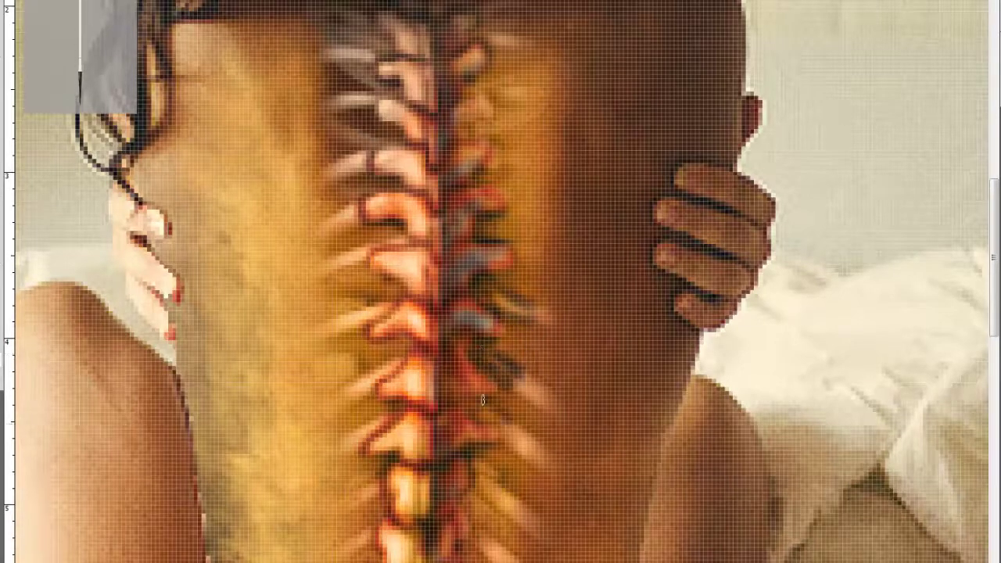
scroll(448, 392, "down", 2)
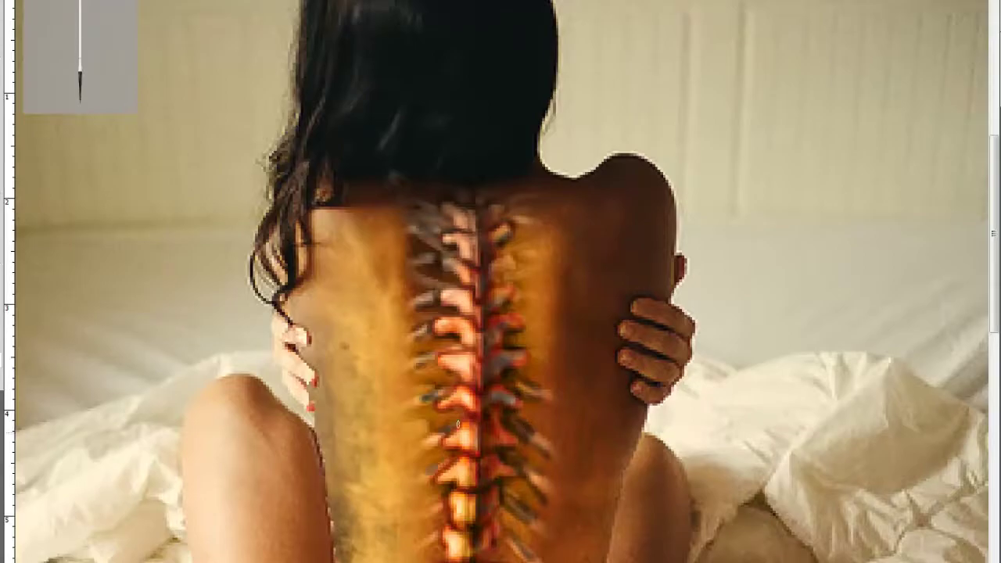
scroll(458, 423, "down", 1)
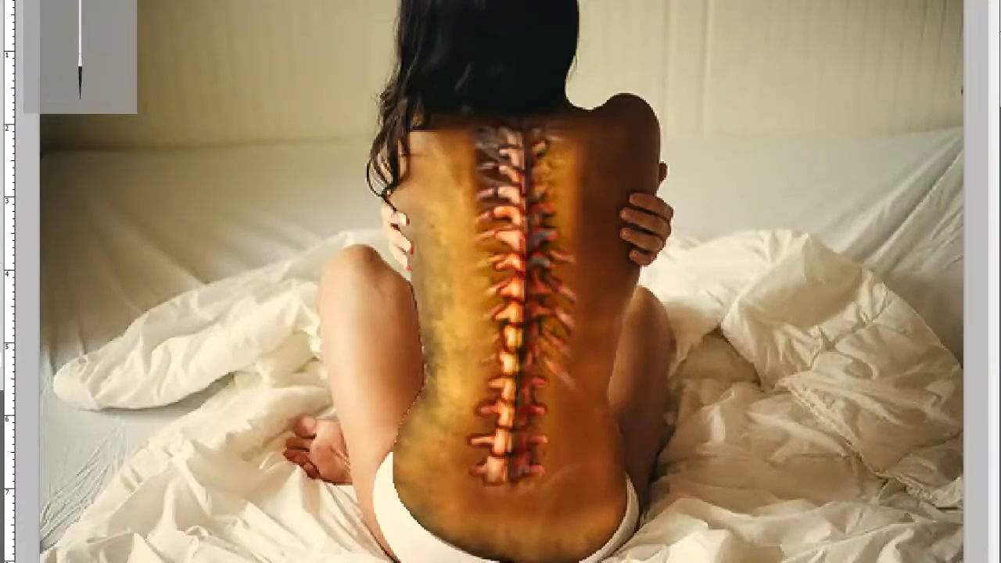
scroll(578, 131, "up", 2)
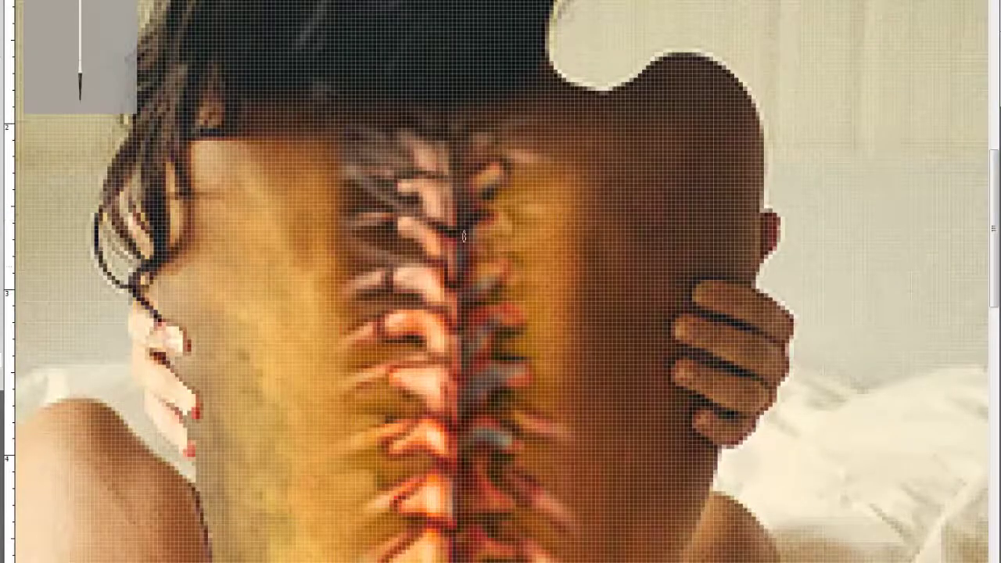
scroll(501, 359, "down", 3)
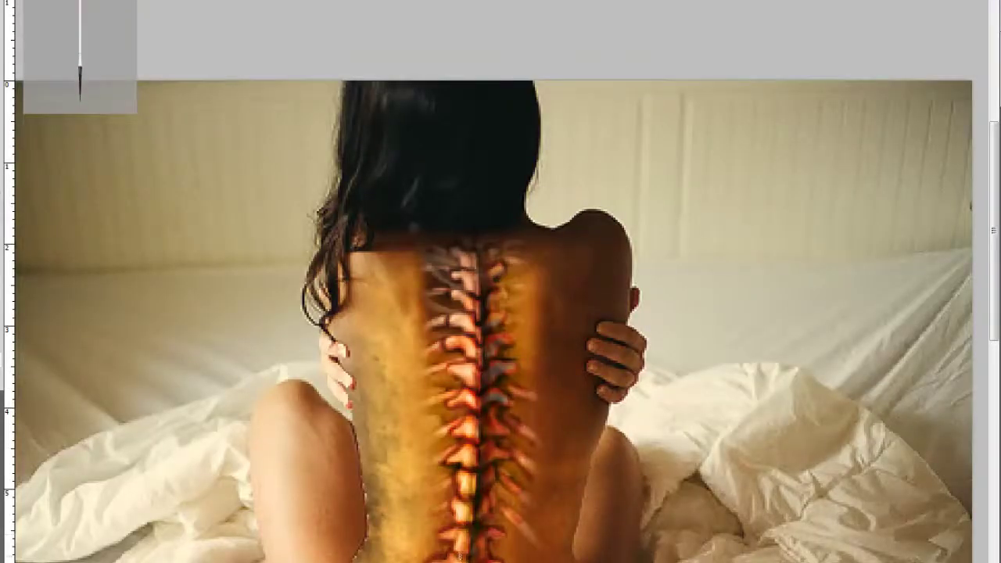
key("ctrl+0")
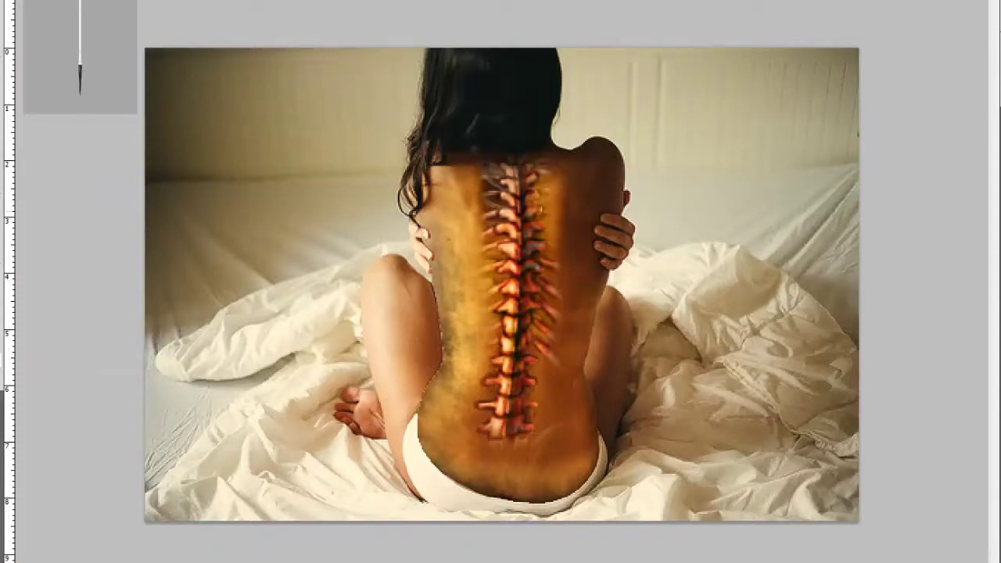
scroll(497, 263, "up", 1)
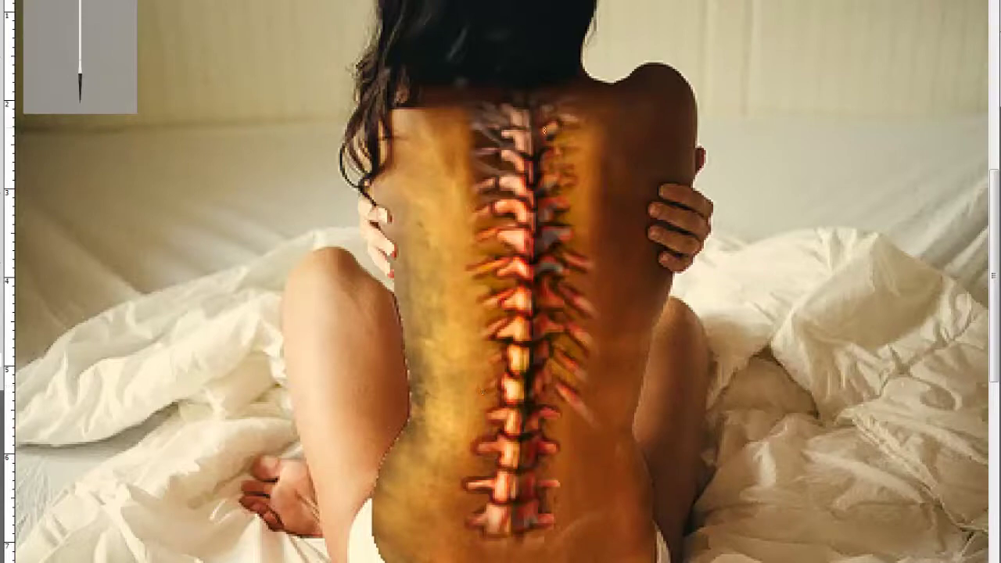
scroll(556, 179, "down", 3)
- Cycle the spine overlay's blend modes, settling on bone-white vertebrae with reddish edges
scroll(579, 202, "up", 1)
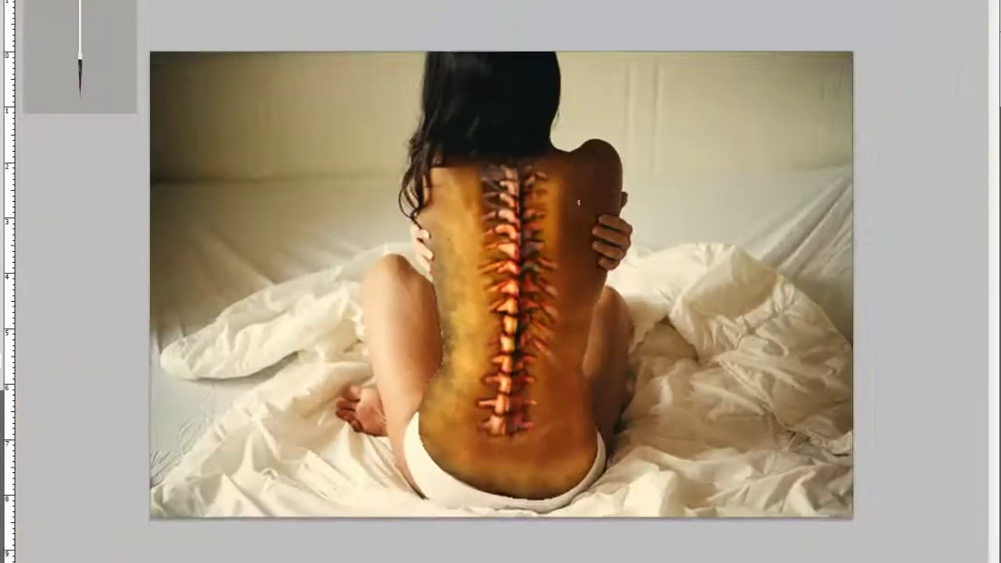
key("shift+plus")
key("shift+plus")
key("shift+plus")
key("shift+plus")
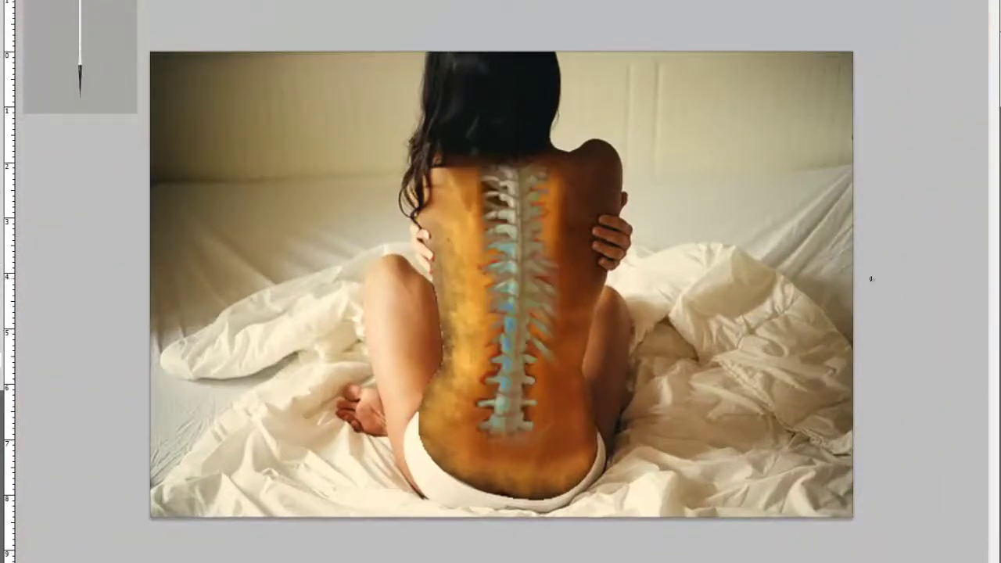
key("shift+plus")
key("shift+plus")
key("shift+plus")
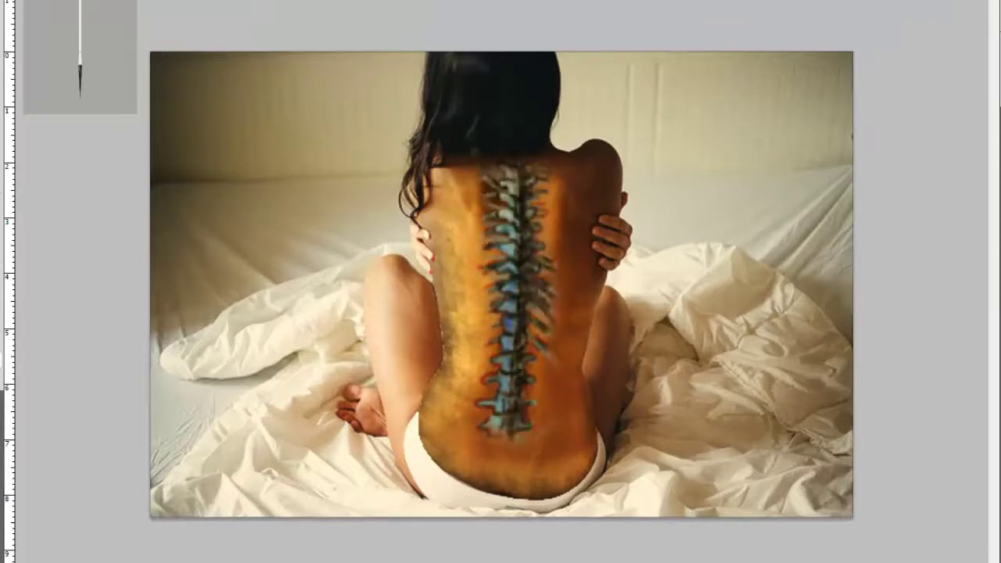
key("shift+plus")
key("shift+plus")
key("shift+plus")
key("shift+plus")
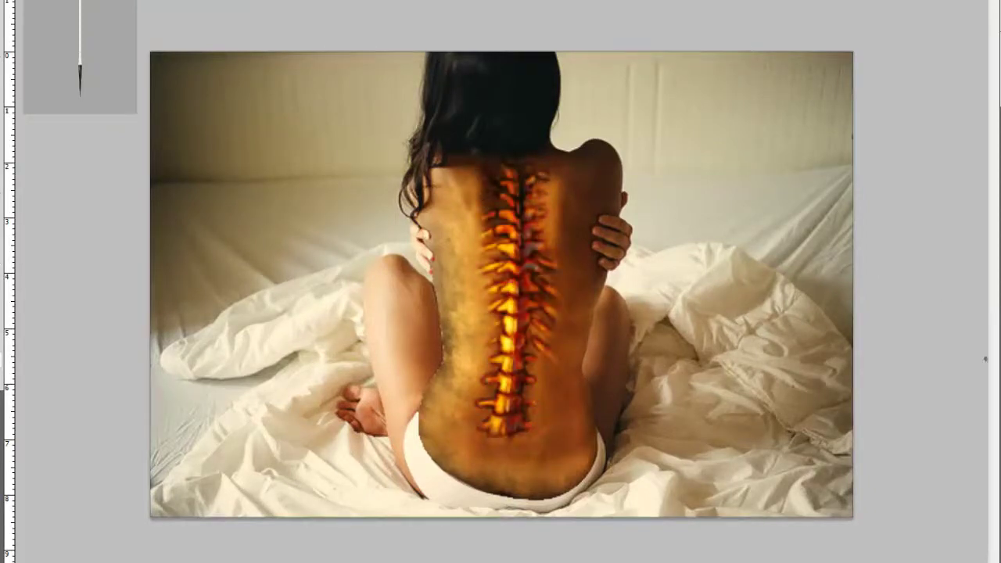
key("shift+plus")
key("shift+plus")
key("shift+plus")
key("shift+plus")
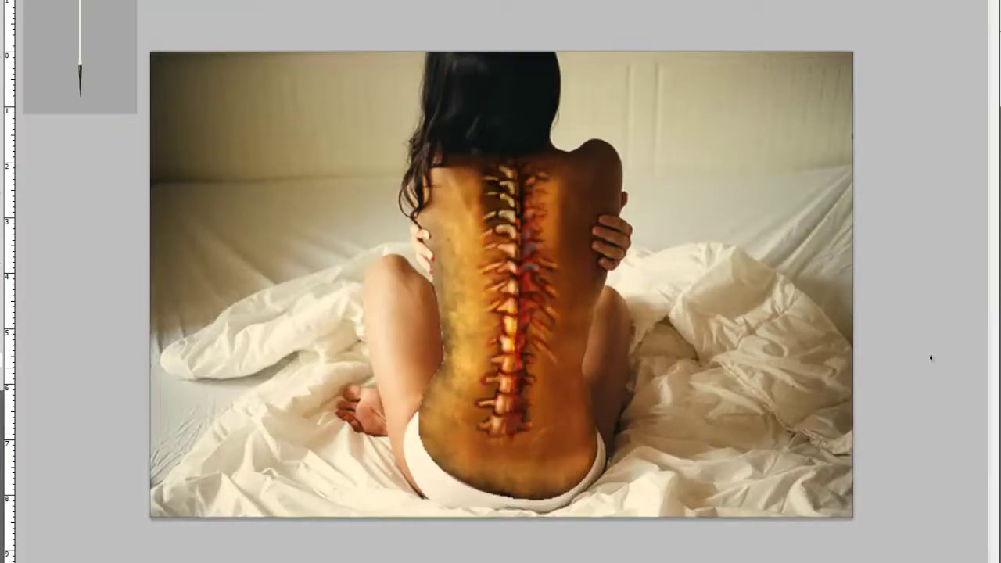
key("shift+plus")
key("shift+plus")
key("shift+plus")
key("shift+plus")
key("shift+plus")
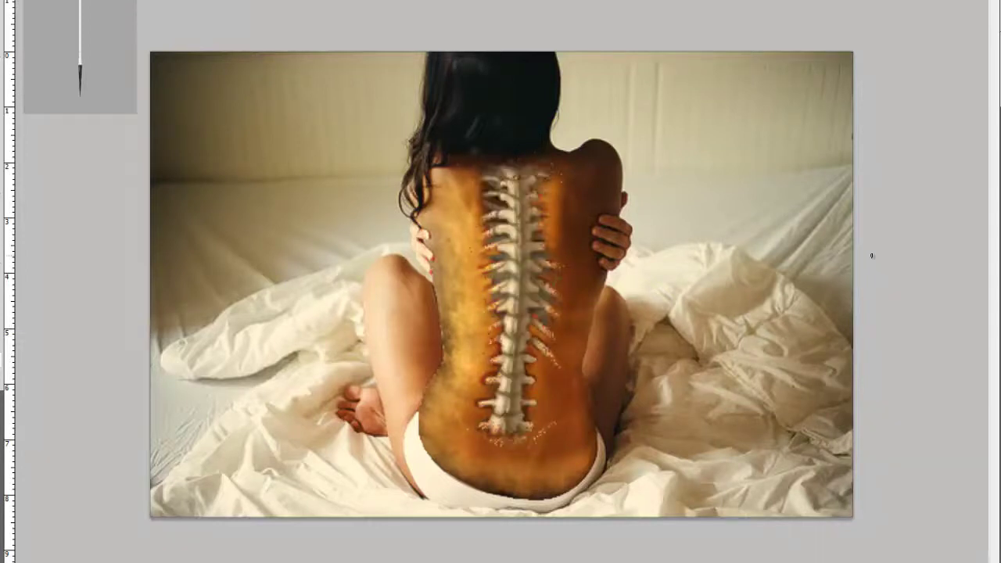
key("shift+plus")
key("shift+plus")
key("shift+plus")
key("shift+plus")
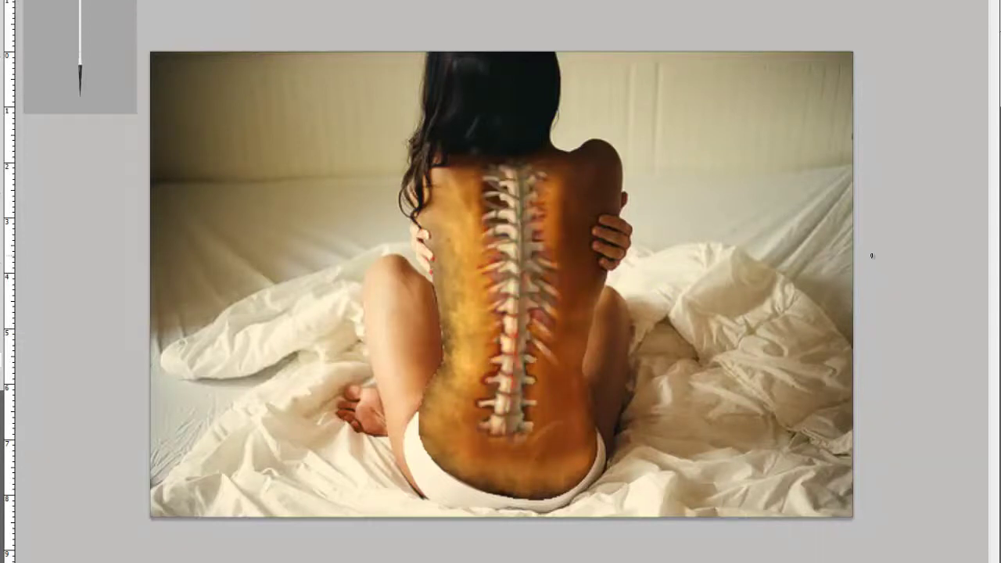
key("shift+plus")
key("shift+plus")
key("shift+plus")
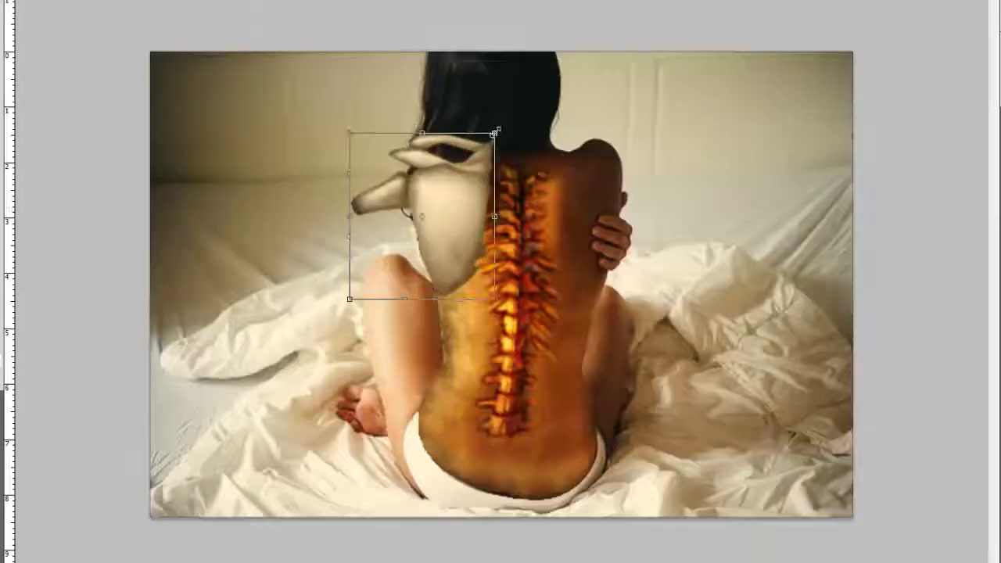
- Rotate the shoulder blade onto her left upper back and start warping it
left_click_drag(496, 131, 476, 144)
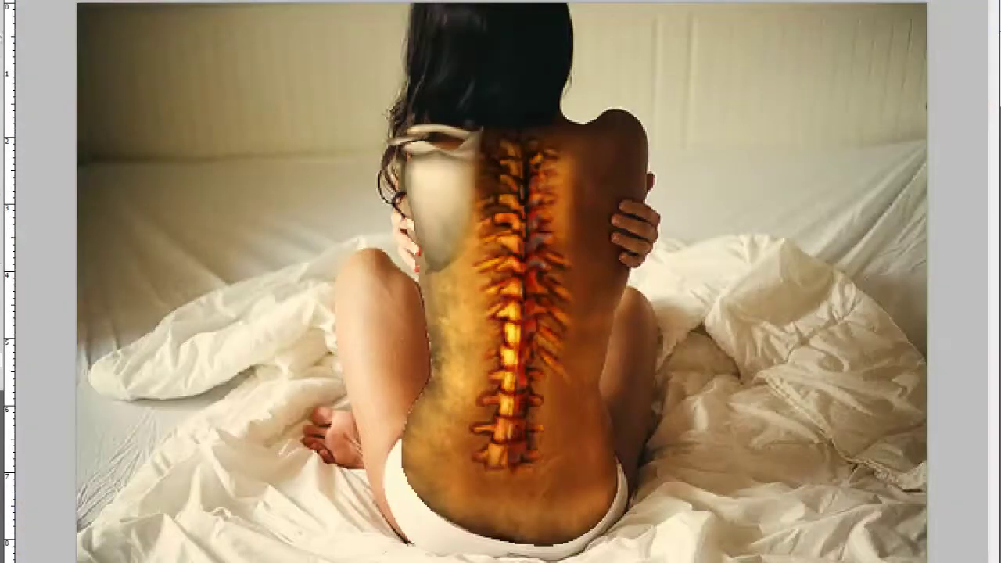
key("ctrl+t")
right_click(457, 203)
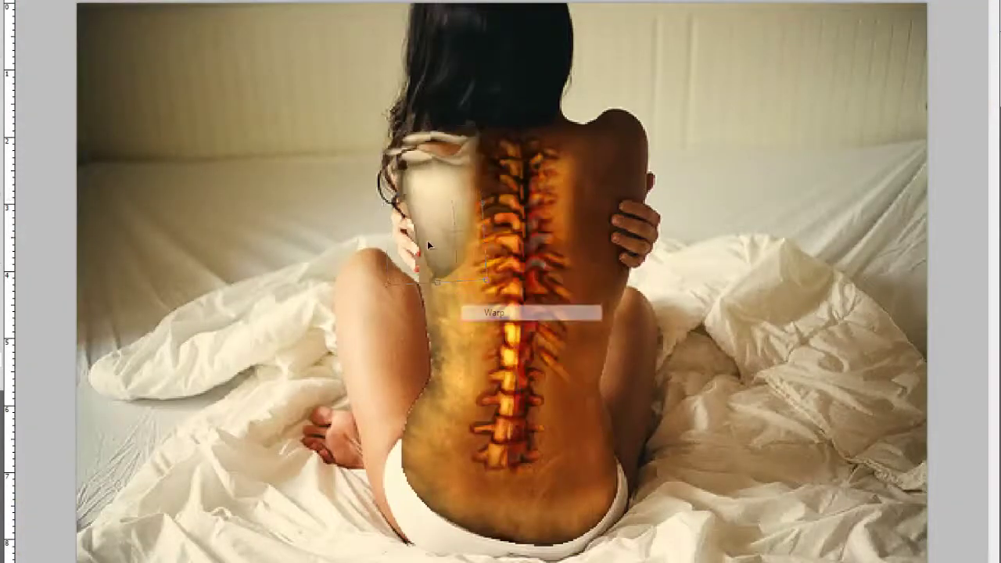
left_click(500, 312)
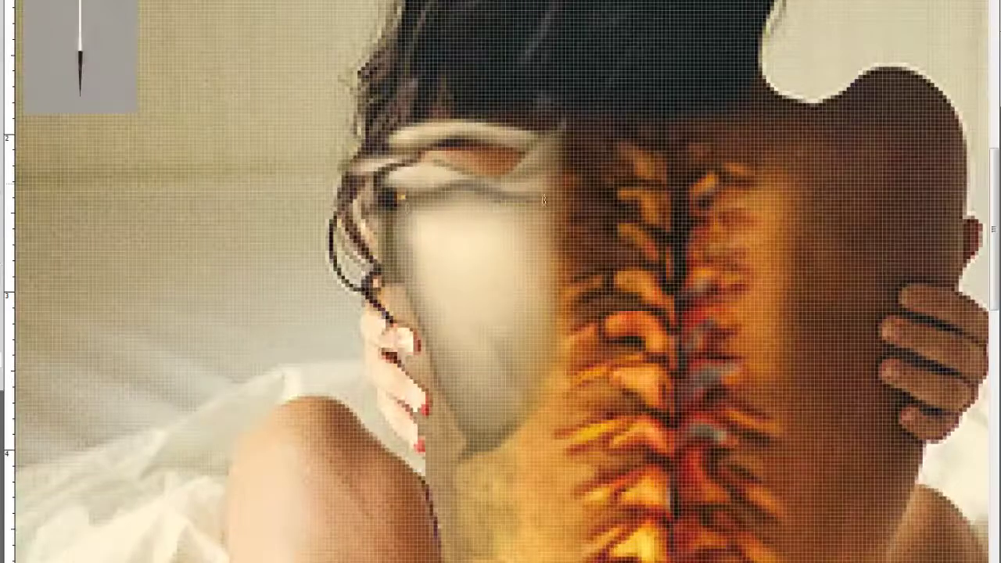
- Paint dark shading along the shoulder blade's edges, undoing the last dark patch
left_click_drag(389, 215, 457, 418)
left_click_drag(389, 211, 541, 202)
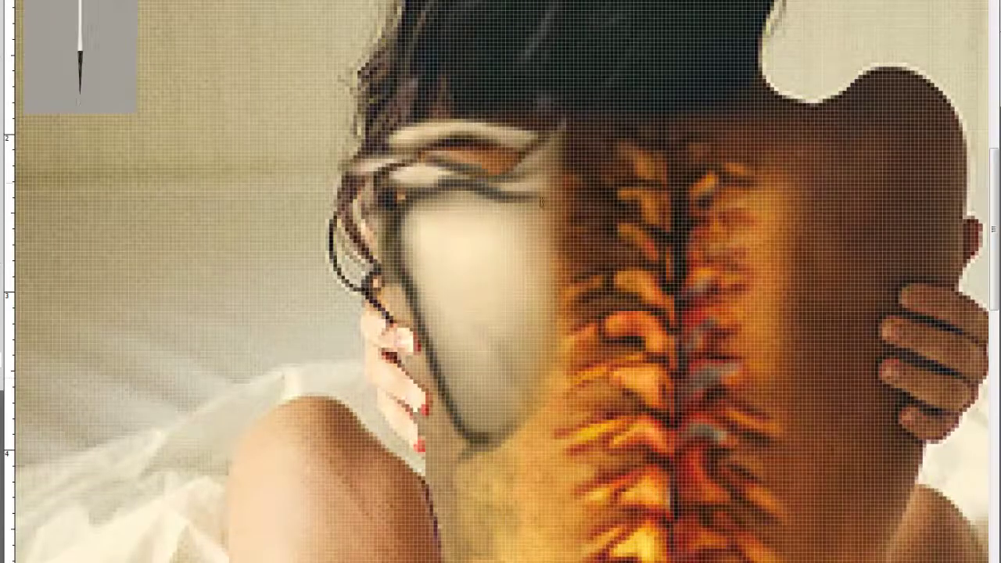
right_click(436, 215)
right_click(444, 258)
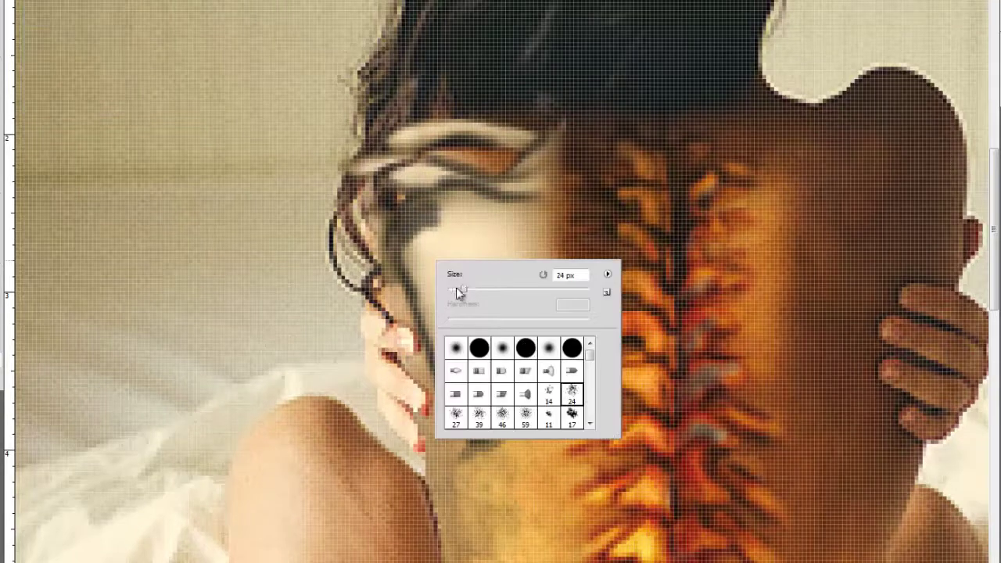
mouse_move(461, 235)
left_mouse_down()
mouse_move(407, 250)
mouse_move(469, 434)
left_mouse_up()
right_click(505, 368)
right_click(467, 400)
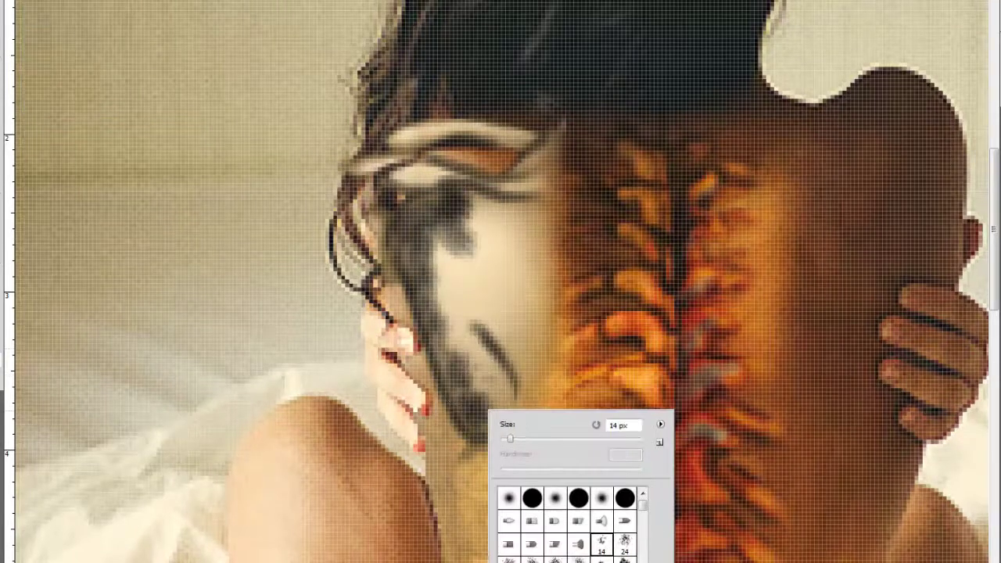
right_click(500, 302)
mouse_move(438, 204)
left_mouse_down()
mouse_move(531, 205)
mouse_move(537, 225)
left_mouse_up()
right_click(480, 215)
double_click(617, 323)
right_click(522, 195)
key("Return")
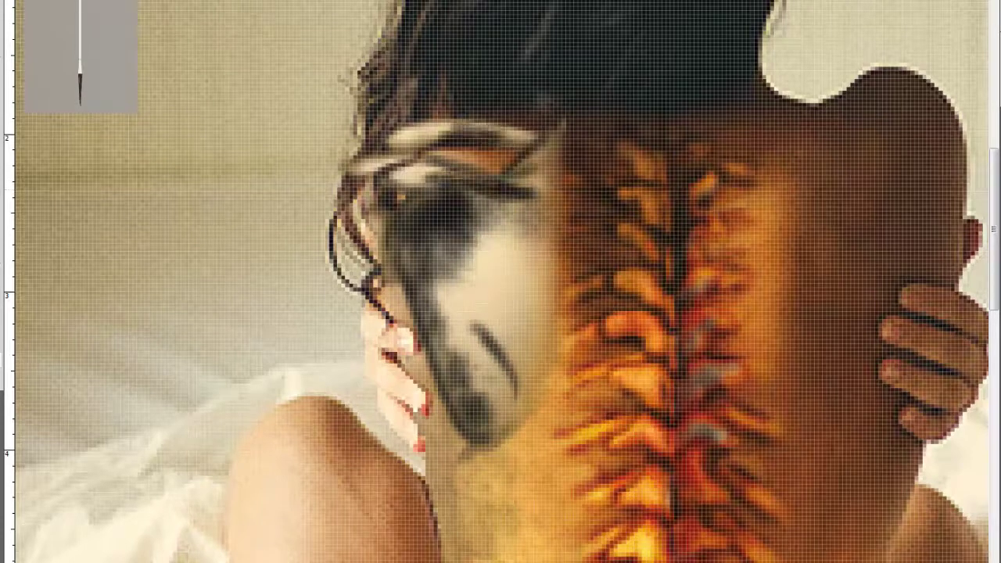
key("ctrl+z")
key("ctrl+z")
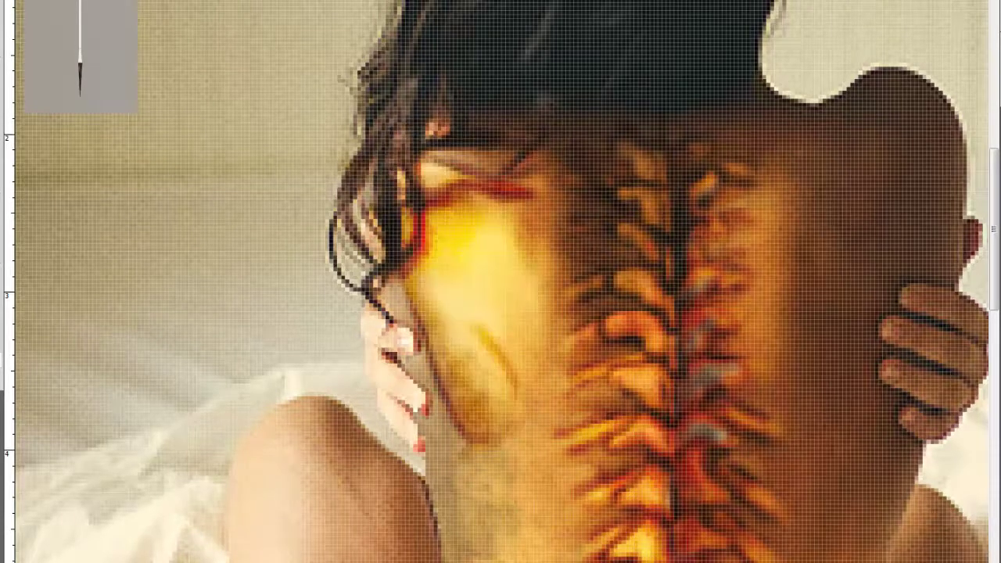
- Darken the shoulder blade to brightness -123
left_click_drag(828, 276, 786, 264)
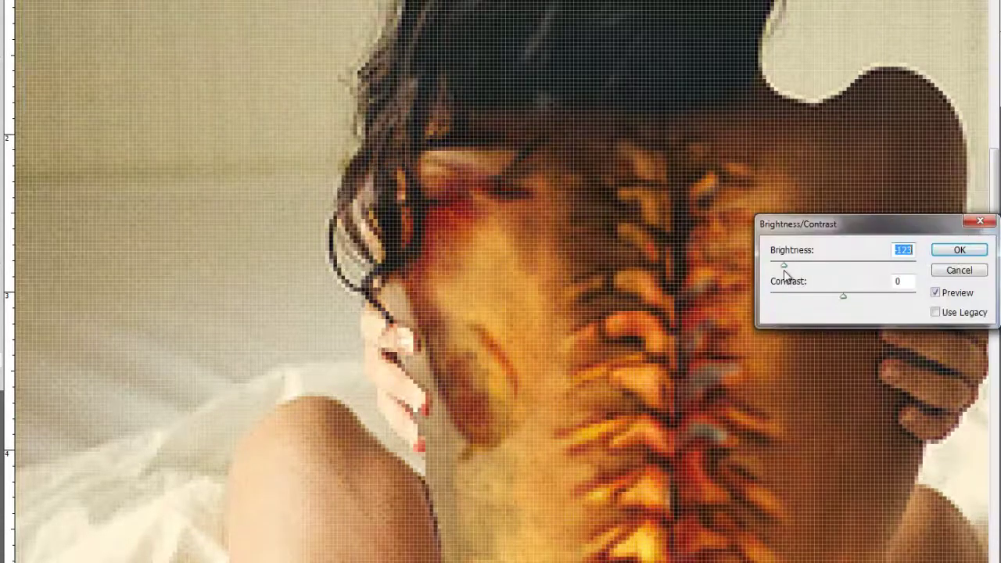
left_click(961, 248)
key("ctrl+0")
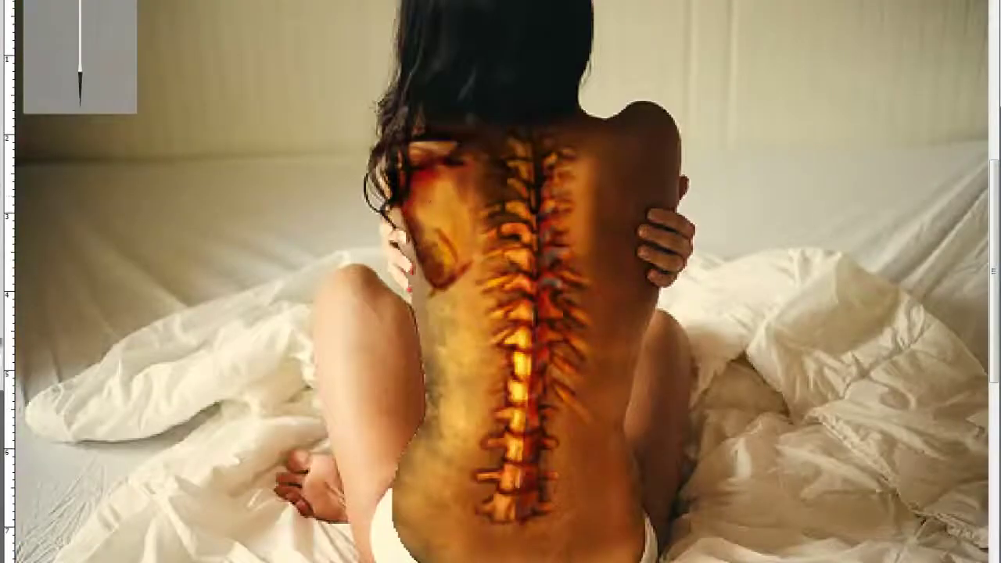
- Paint a bright yellow glow on the left shoulder with a smaller brush
scroll(438, 211, "up", 1)
right_click(442, 210)
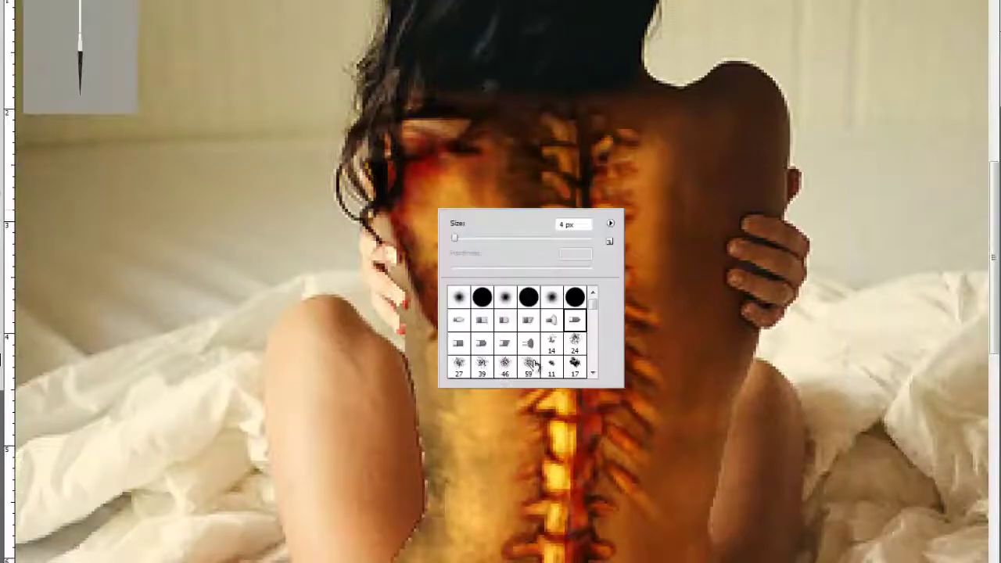
left_click_drag(453, 239, 469, 237)
key("Return")
left_click_drag(446, 172, 450, 229)
right_click(451, 228)
right_click(432, 178)
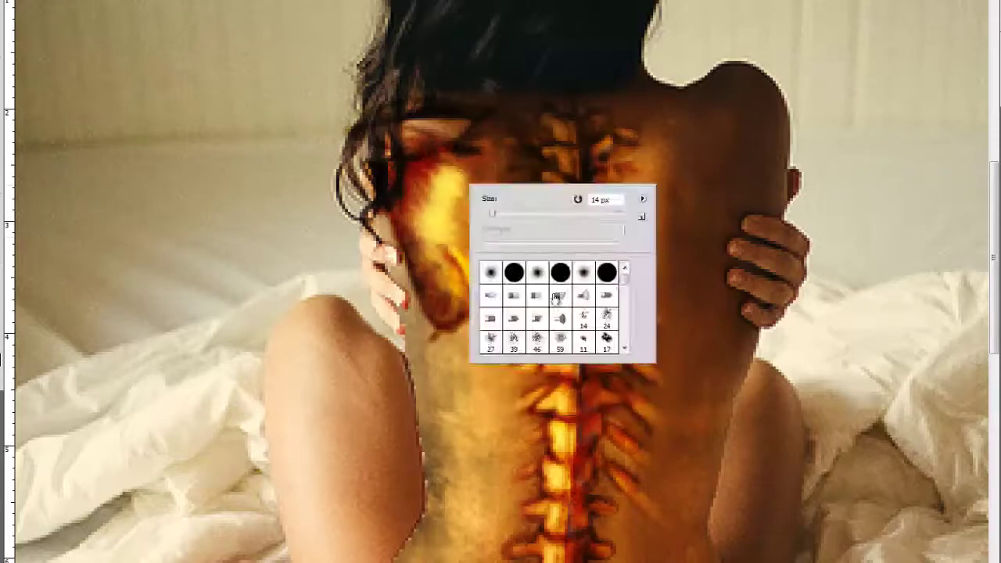
key("Return")
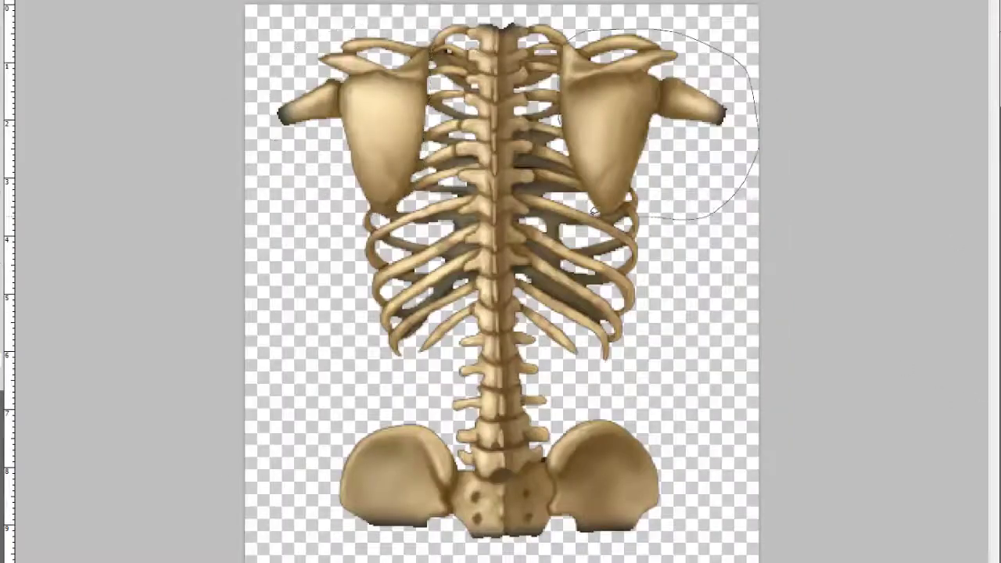
- Bring the shoulder blade over her right shoulder, then resize, rotate and warp it to her back
left_click_drag(609, 125, 195, 31)
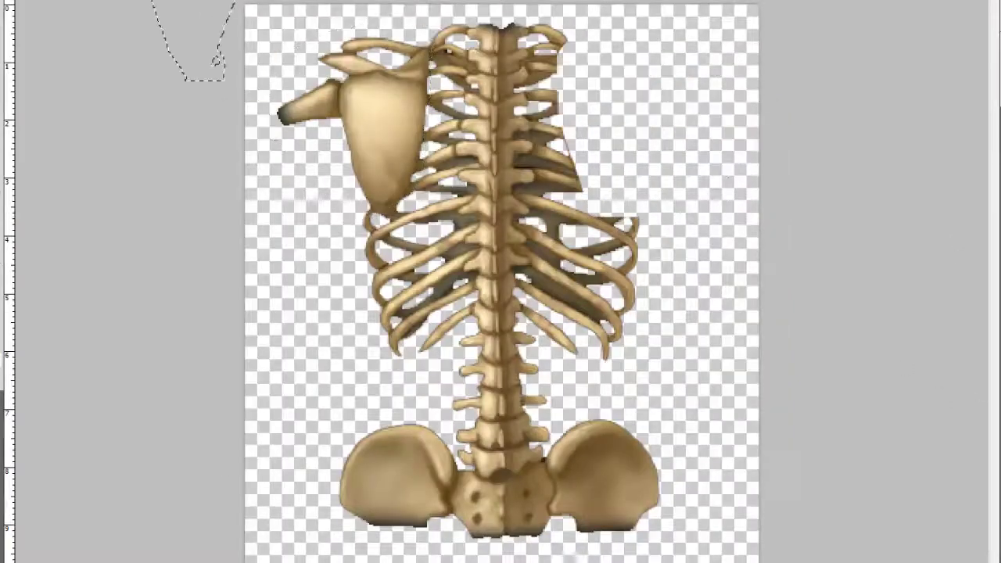
key("ctrl+t")
left_click_drag(681, 123, 710, 103)
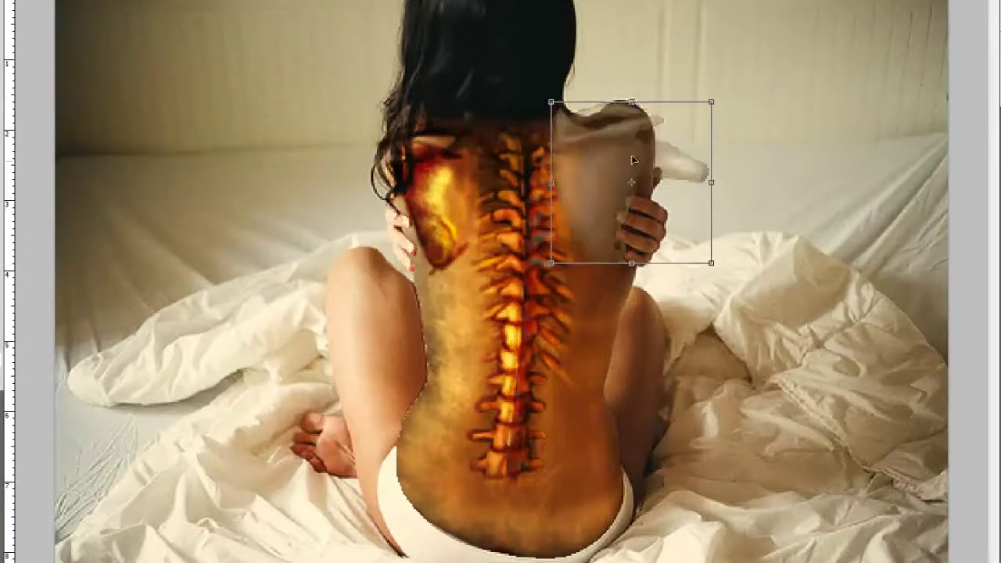
mouse_move(641, 157)
left_mouse_down()
mouse_move(656, 150)
mouse_move(631, 123)
left_mouse_up()
right_click(677, 233)
left_click(743, 239)
key("Return")
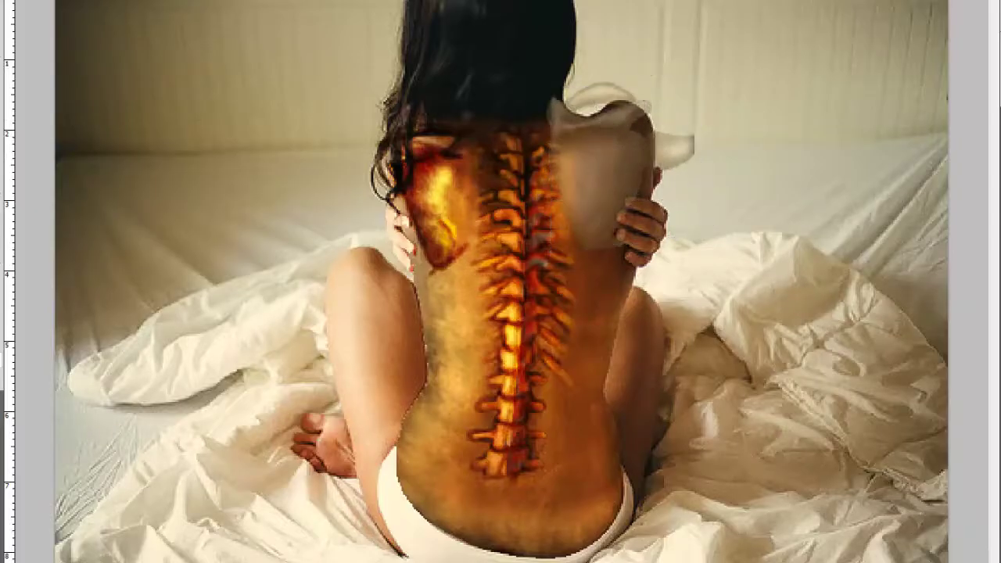
scroll(632, 122, "up", 3)
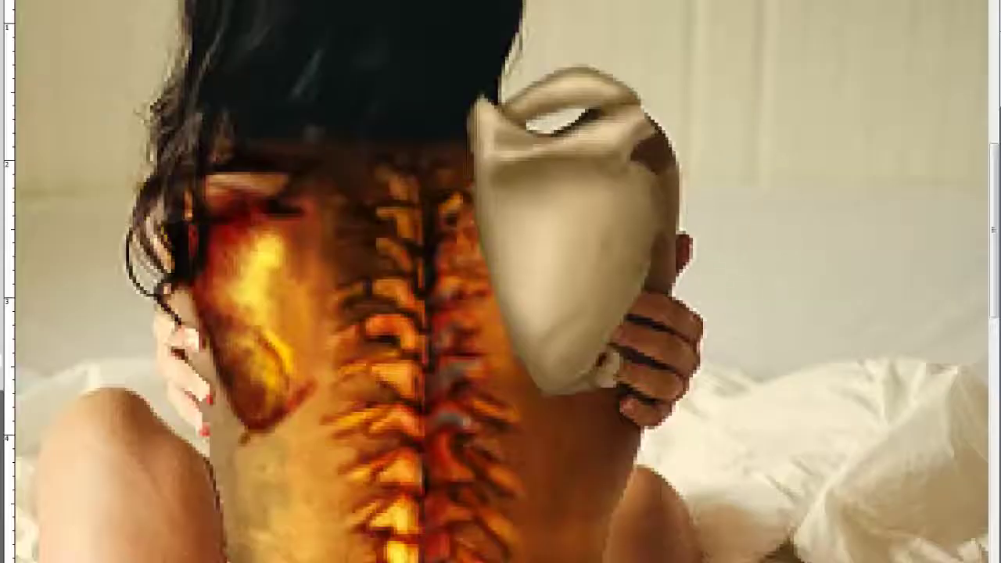
- Choose a soft brush preset and tone down the left shoulder blade's glow
right_click(559, 244)
left_click(699, 351)
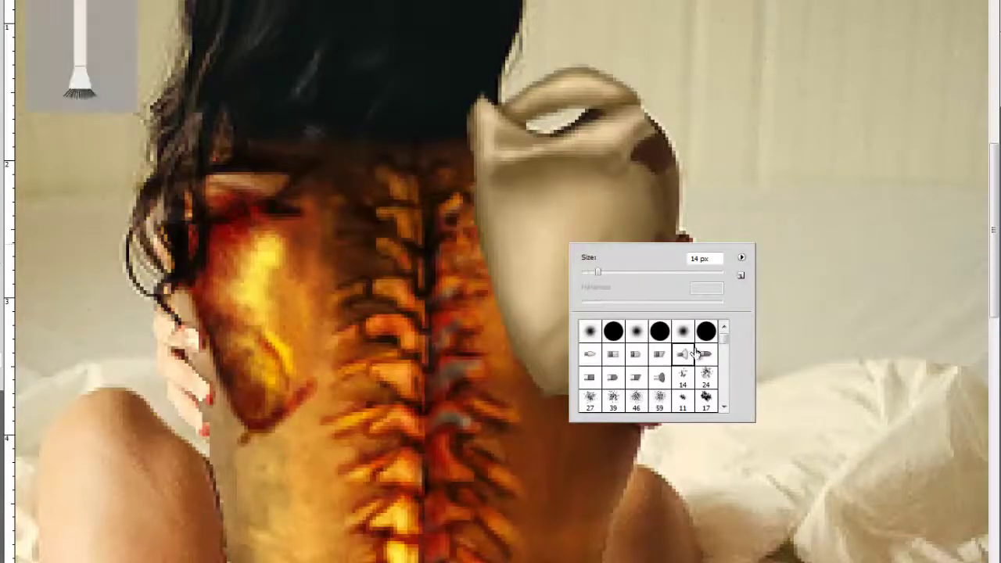
key("Return")
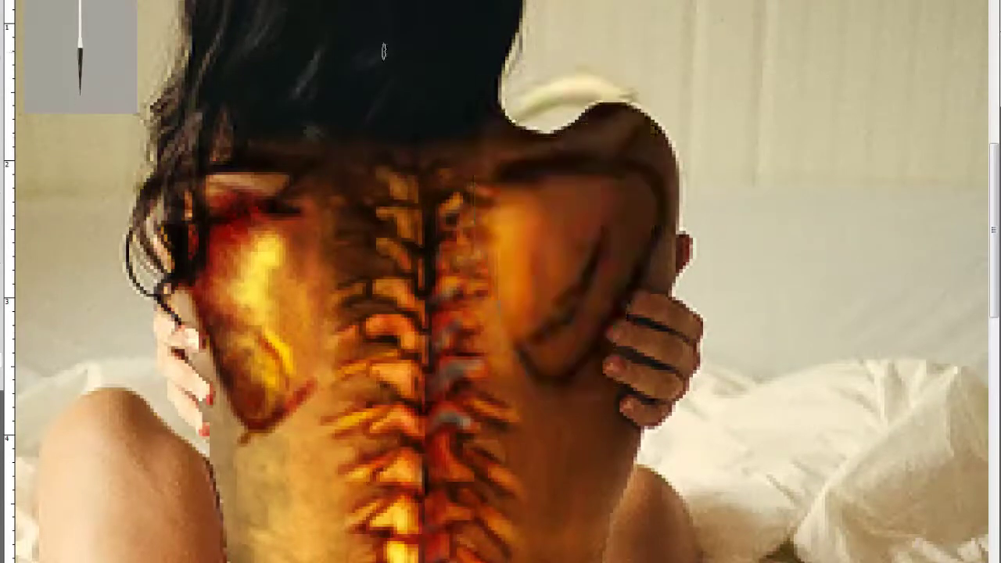
left_click(241, 208)
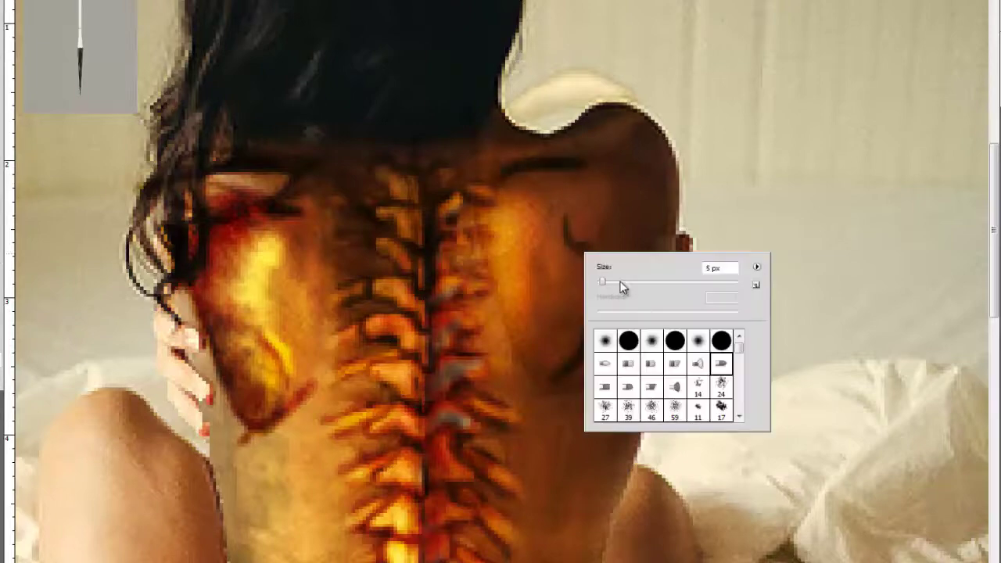
- Paint darker shading over the right shoulder blade
left_click_drag(539, 195, 630, 223)
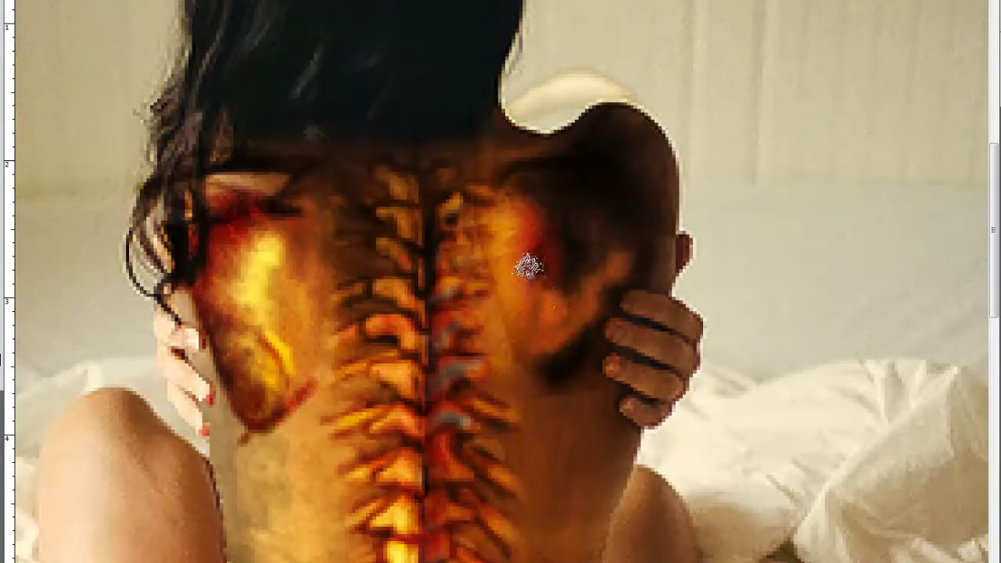
right_click(576, 315)
key("Escape")
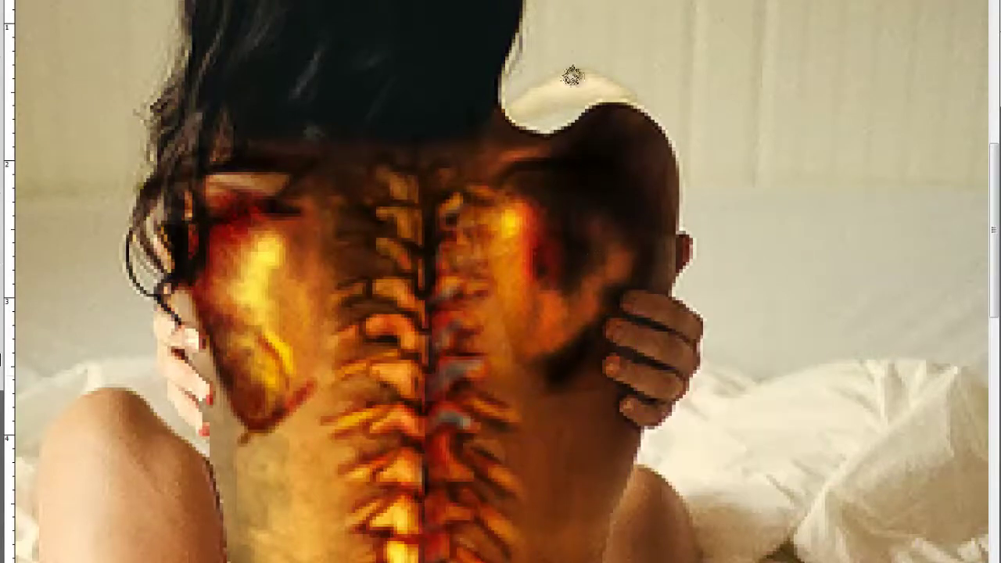
scroll(572, 76, "up", 1)
scroll(469, 106, "down", 1)
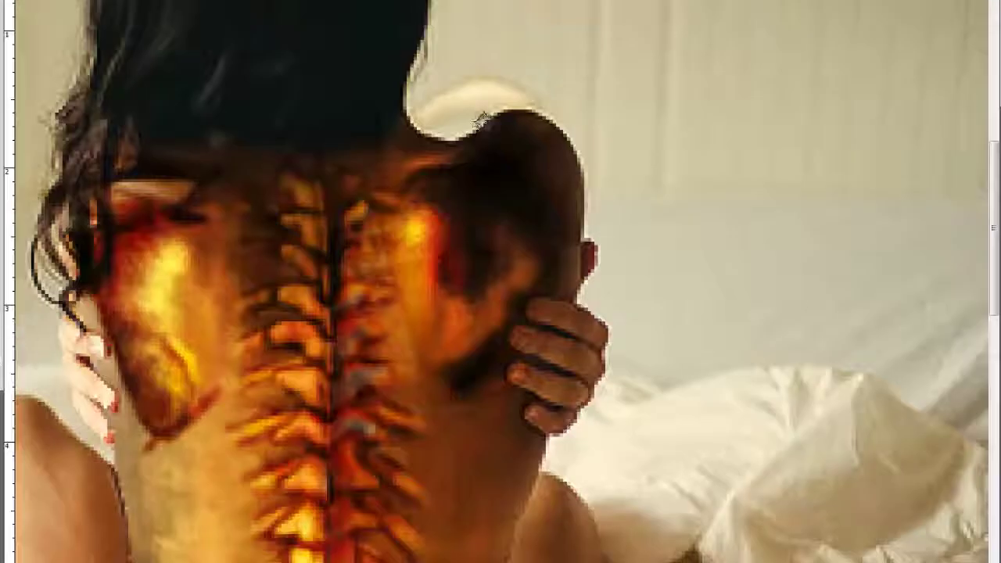
right_click(469, 103)
key("Escape")
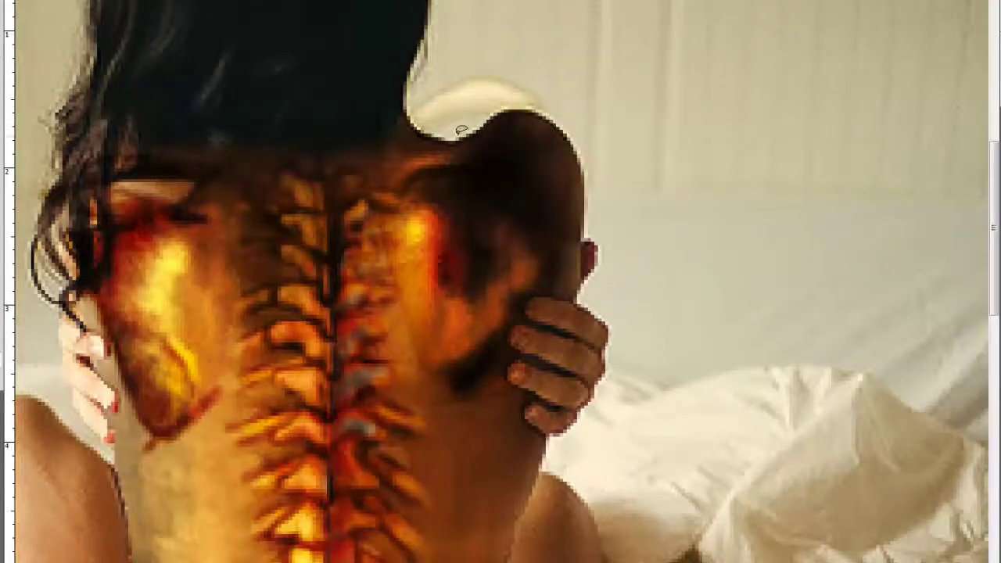
scroll(524, 121, "down", 2)
scroll(539, 235, "down", 2)
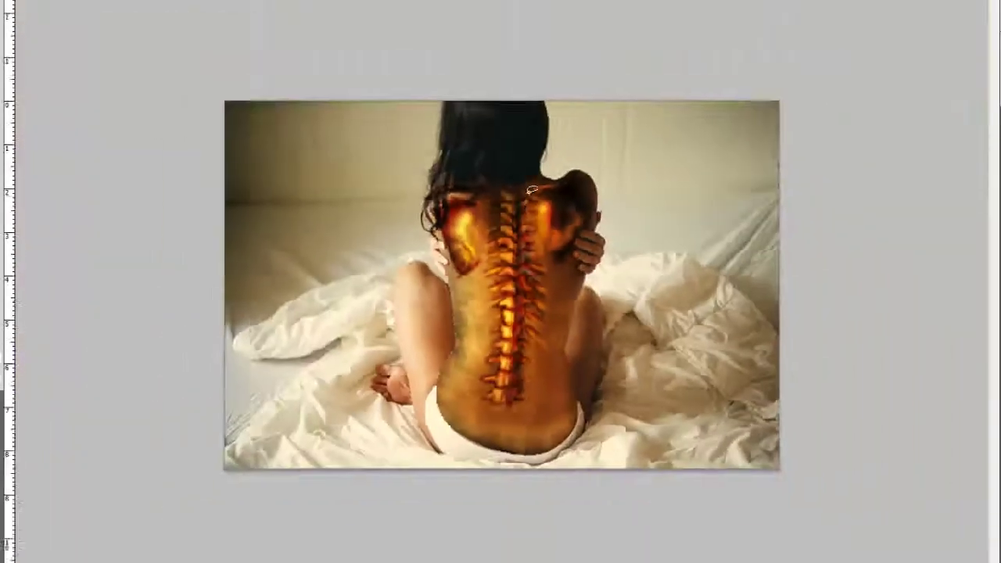
scroll(561, 415, "up", 4)
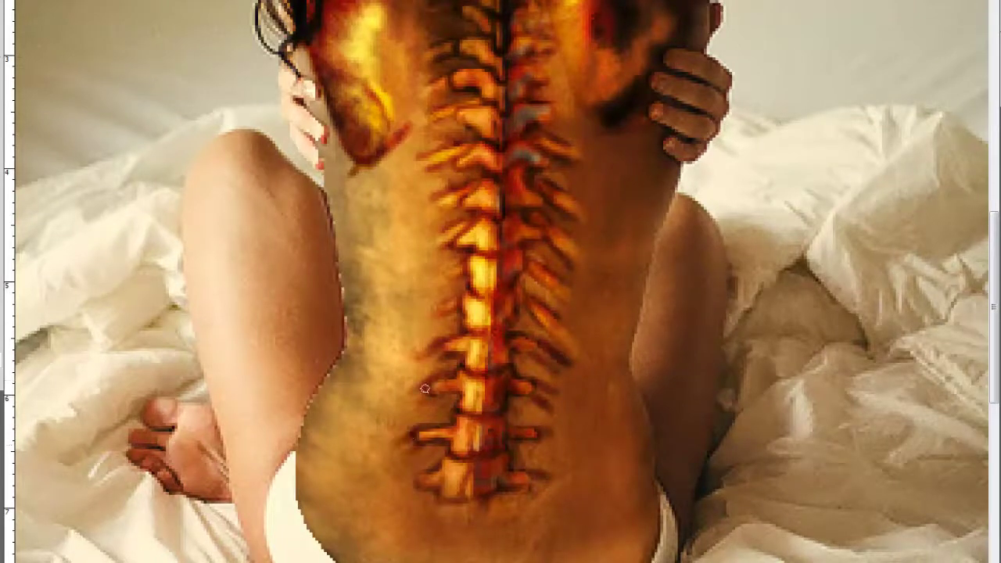
- Switch to a new brush tip and paint the orange glow on the right shoulder blade
right_click(532, 396)
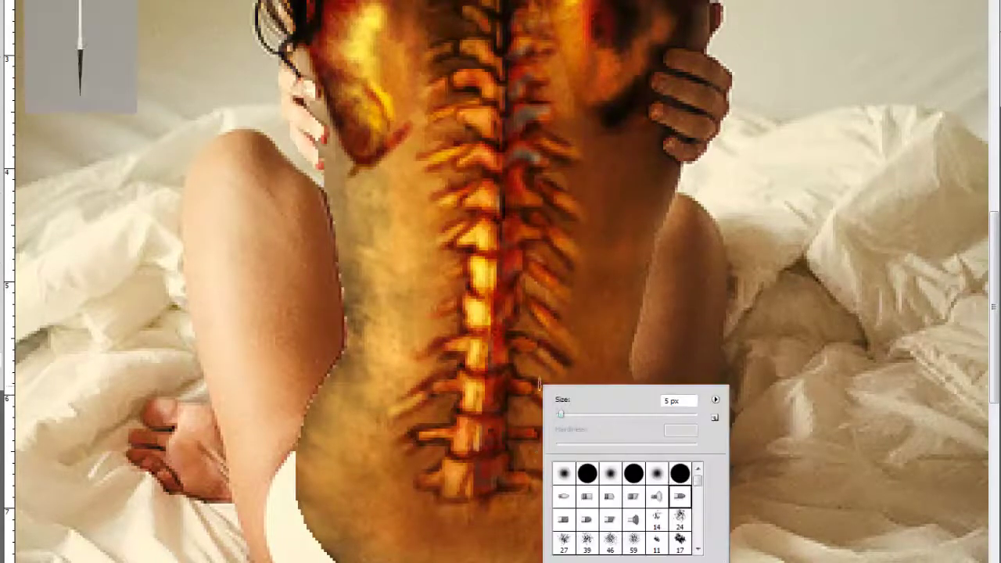
double_click(554, 464)
key("ctrl+minus")
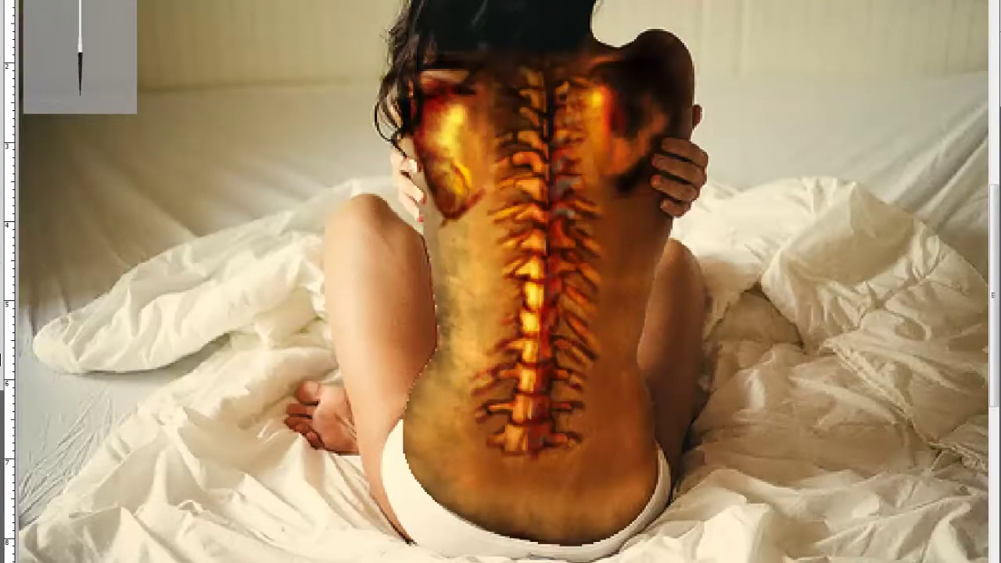
right_click(596, 416)
key("Escape")
key("ctrl+minus")
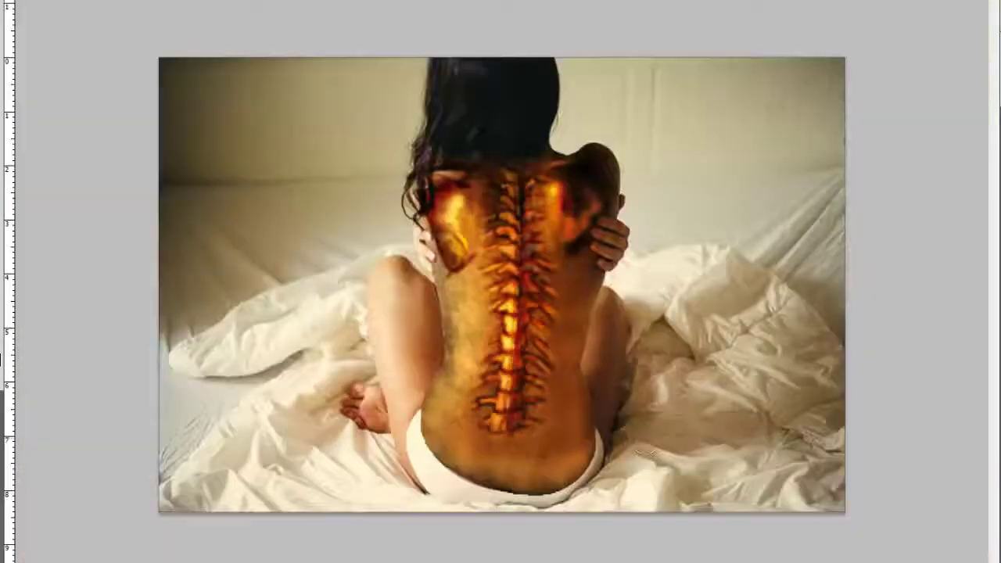
key("ctrl+plus")
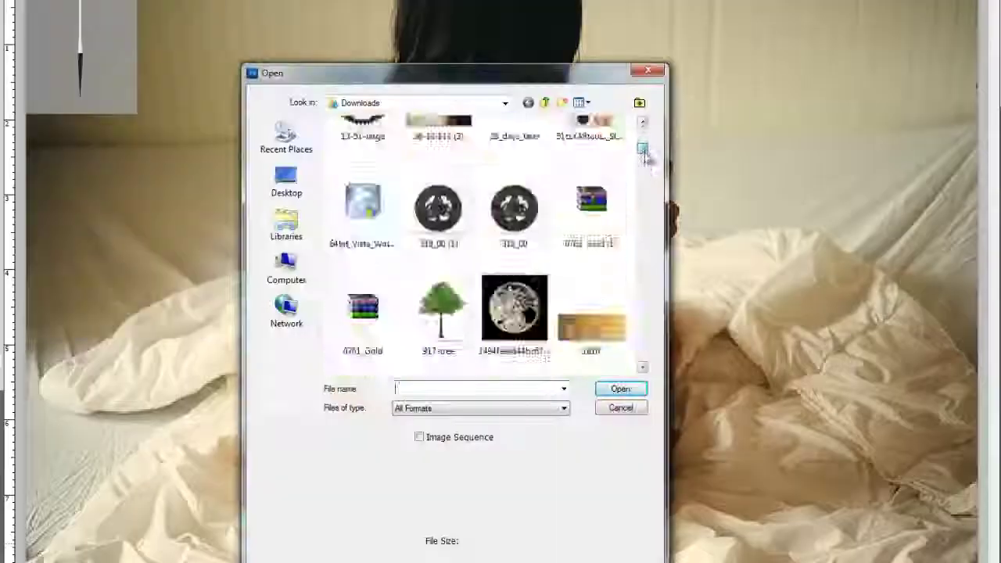
left_click_drag(642, 153, 649, 364)
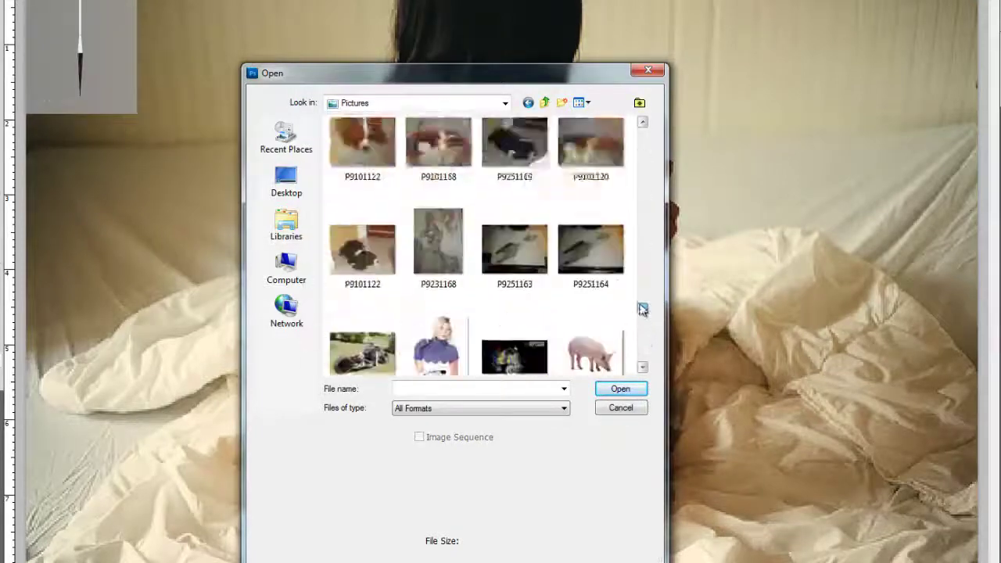
- Place a copy of the red rose in her hair, shrunk and moved lower-left
left_click_drag(642, 295, 641, 271)
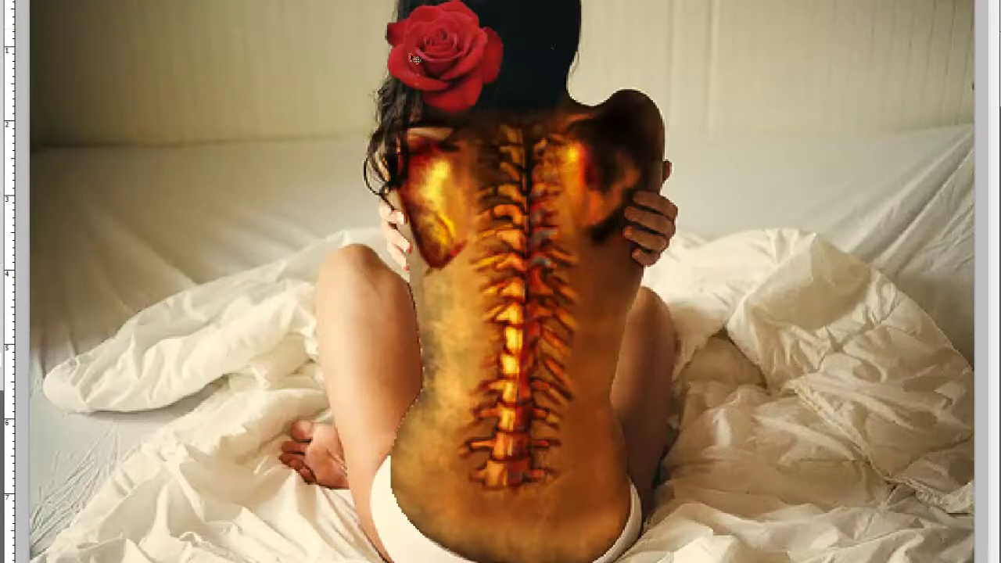
left_click_drag(415, 59, 516, 24)
key("ctrl+t")
left_click_drag(571, 3, 560, 8)
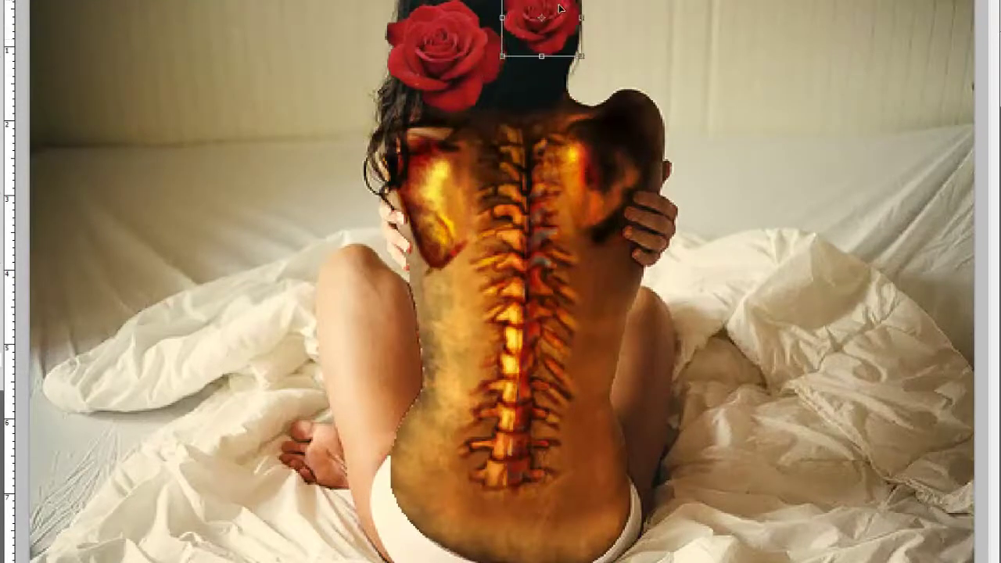
left_click_drag(384, 113, 422, 79)
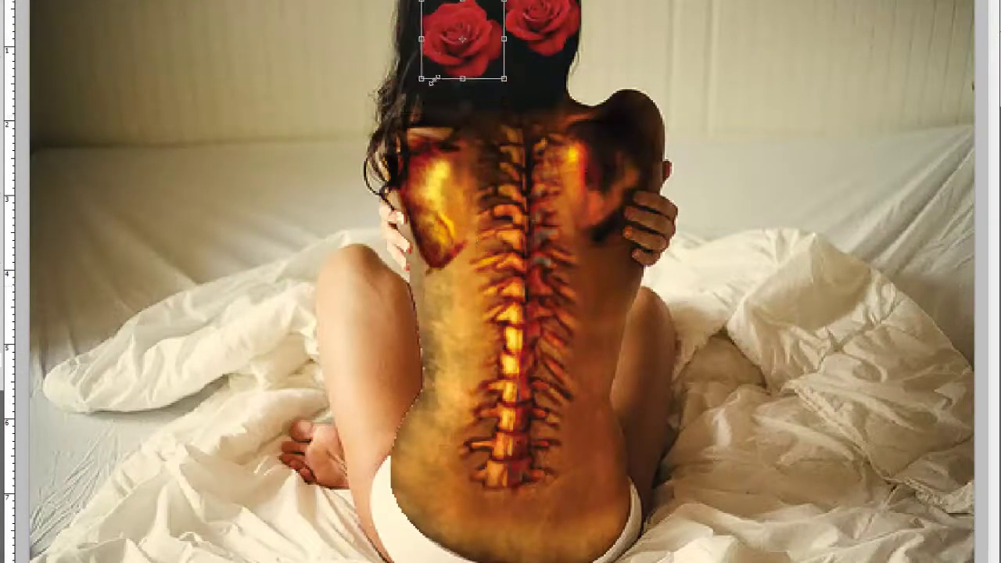
left_click_drag(465, 39, 450, 66)
- Lower the rose's brightness and bring up the Open file dialog
key("Return")
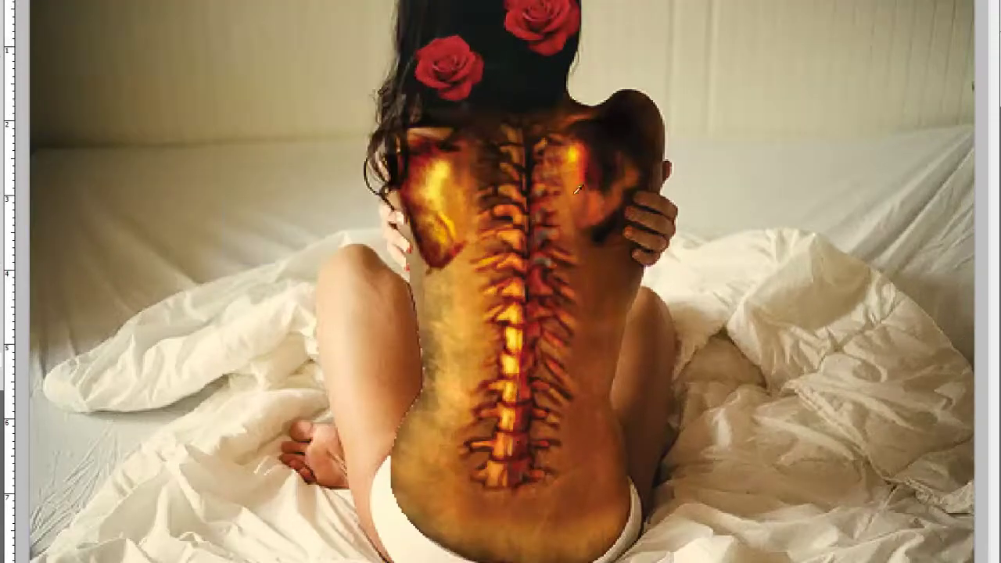
left_click_drag(843, 264, 817, 266)
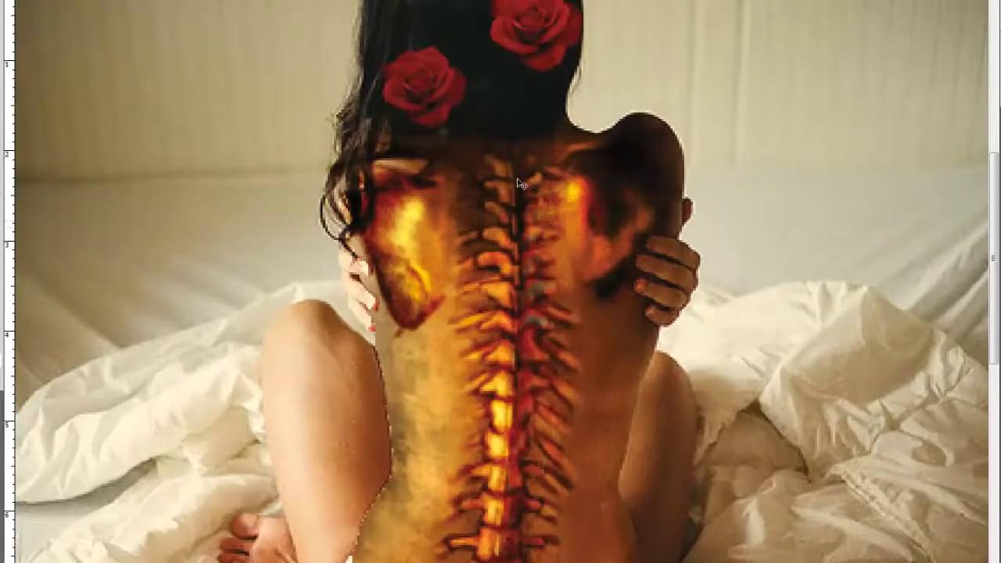
key("ctrl+o")
mouse_move(641, 133)
left_mouse_down()
mouse_move(641, 344)
mouse_move(633, 214)
mouse_move(643, 341)
mouse_move(643, 311)
left_mouse_up()
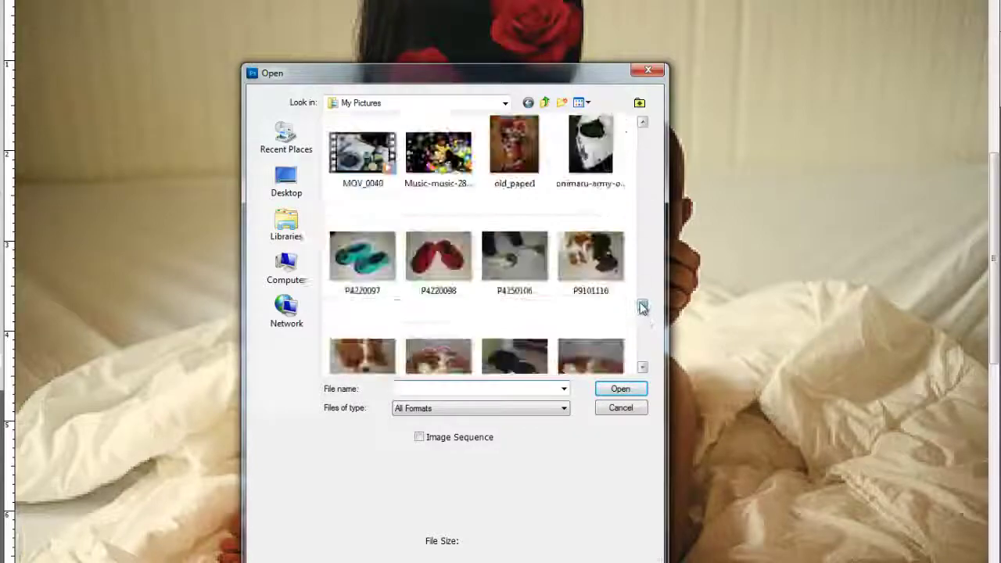
- Open the striped rose image from Downloads and place its selected blossom over her hips
left_click(286, 137)
double_click(359, 141)
left_click_drag(641, 129, 642, 344)
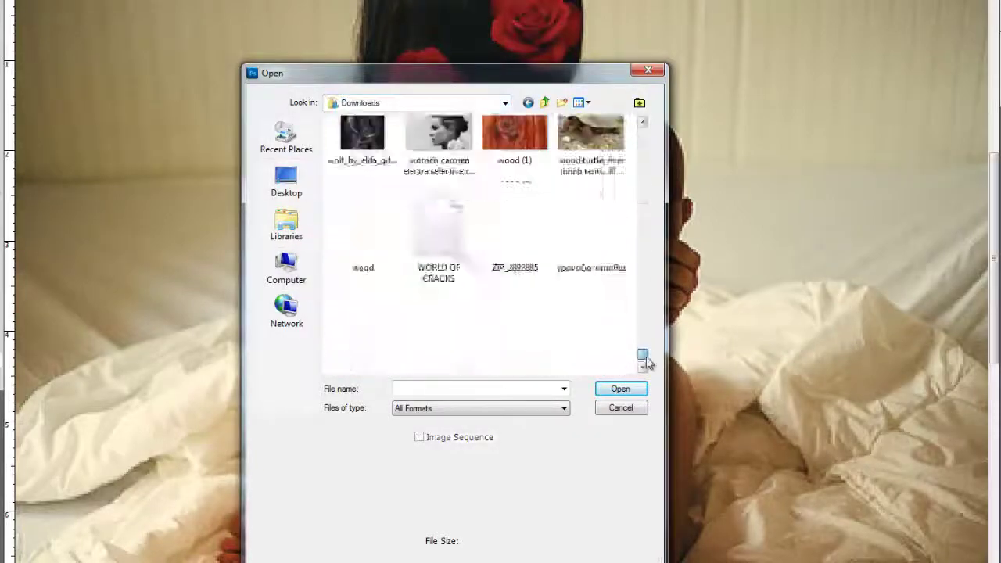
left_click(439, 207)
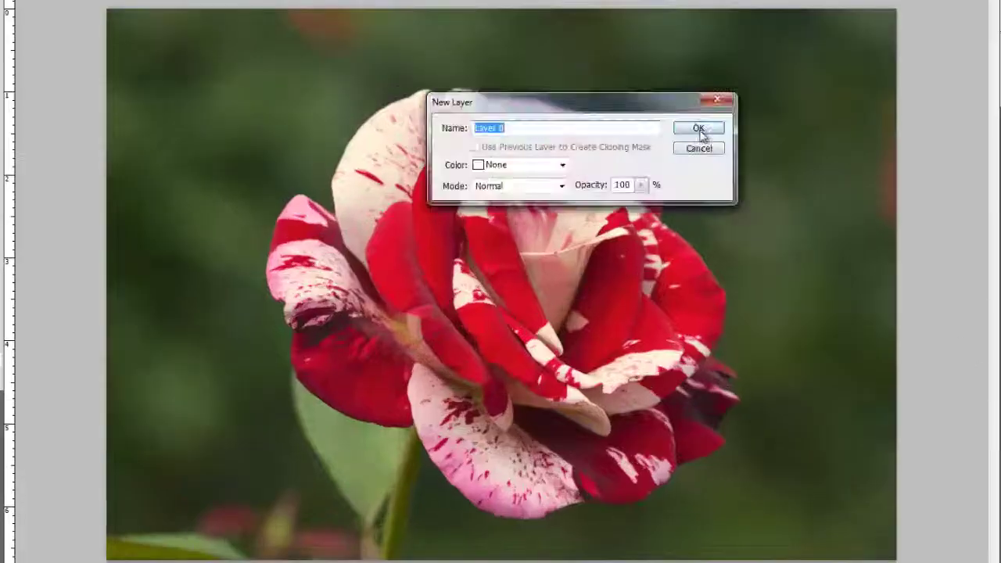
left_click(701, 127)
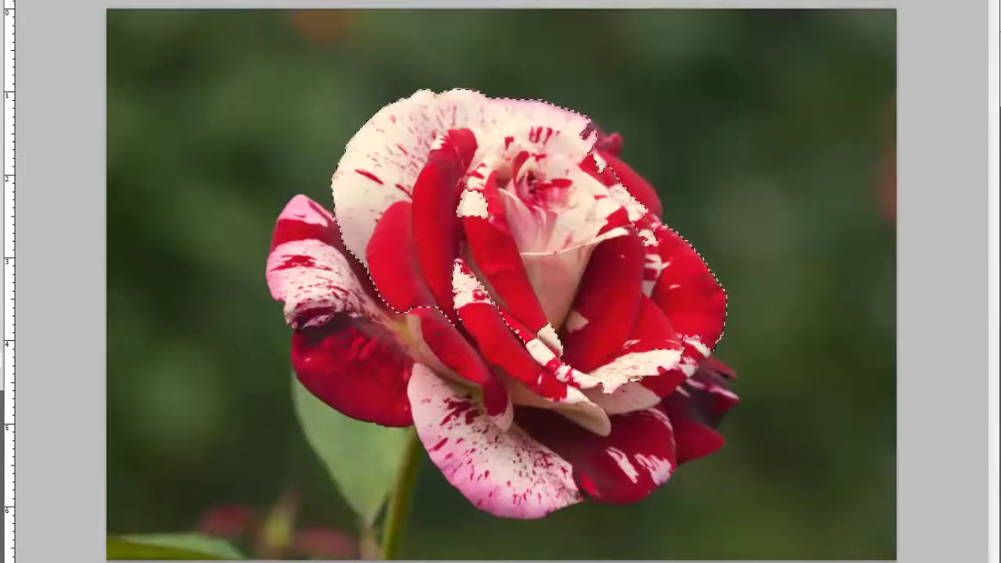
left_click_drag(469, 305, 445, 210)
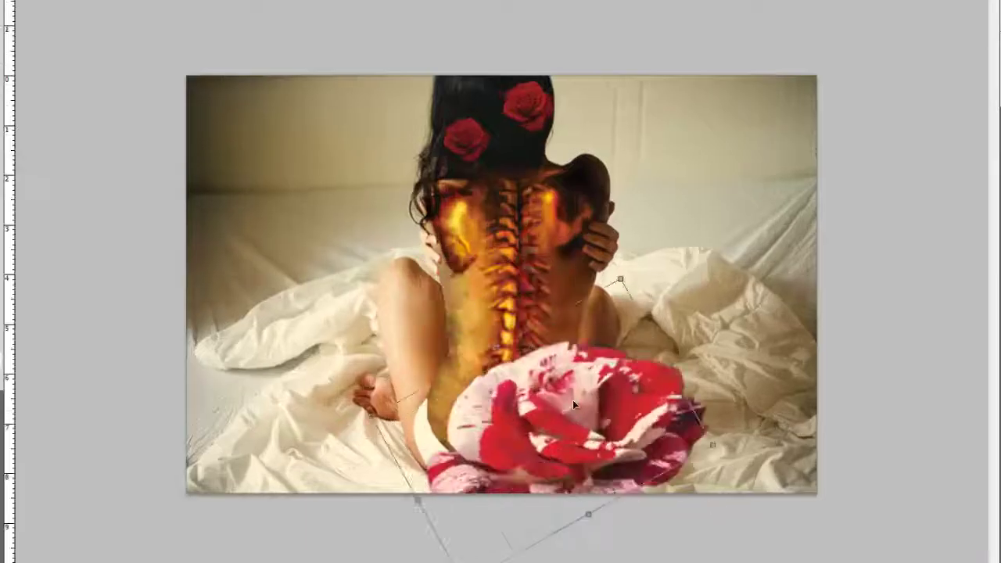
left_click_drag(573, 404, 553, 393)
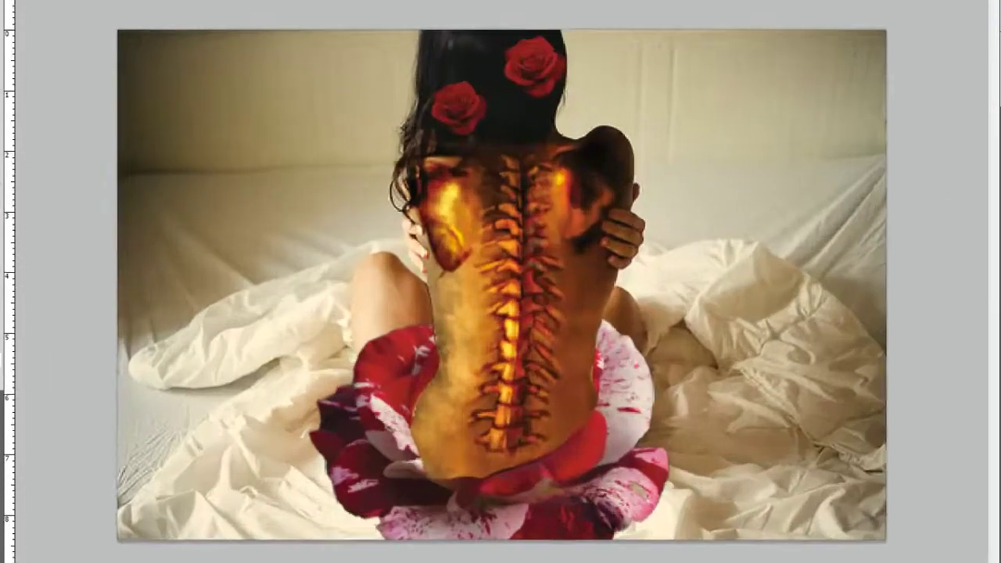
- Paint the lower back darker inside the selection with a soft brush
right_click(360, 291)
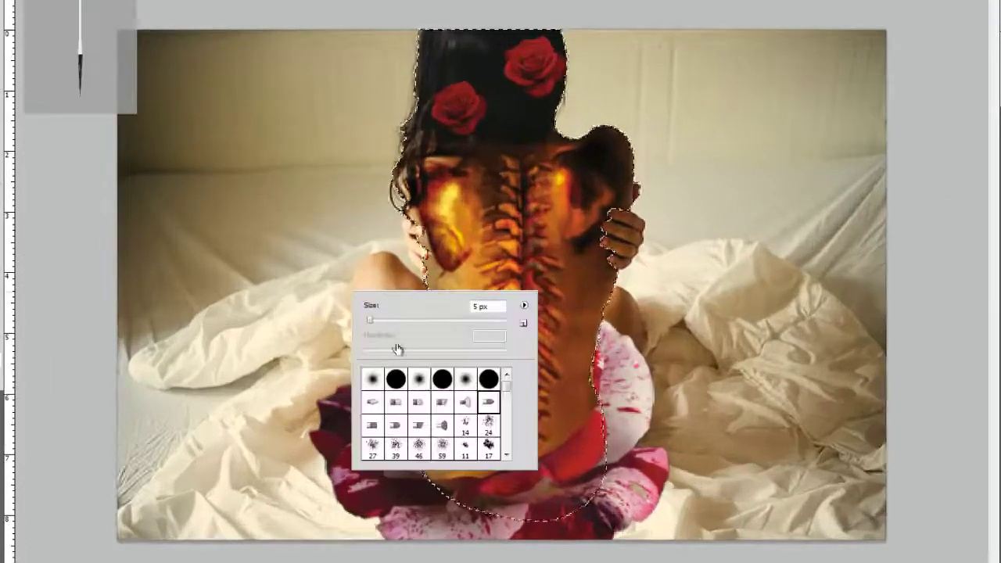
left_click_drag(607, 423, 421, 397)
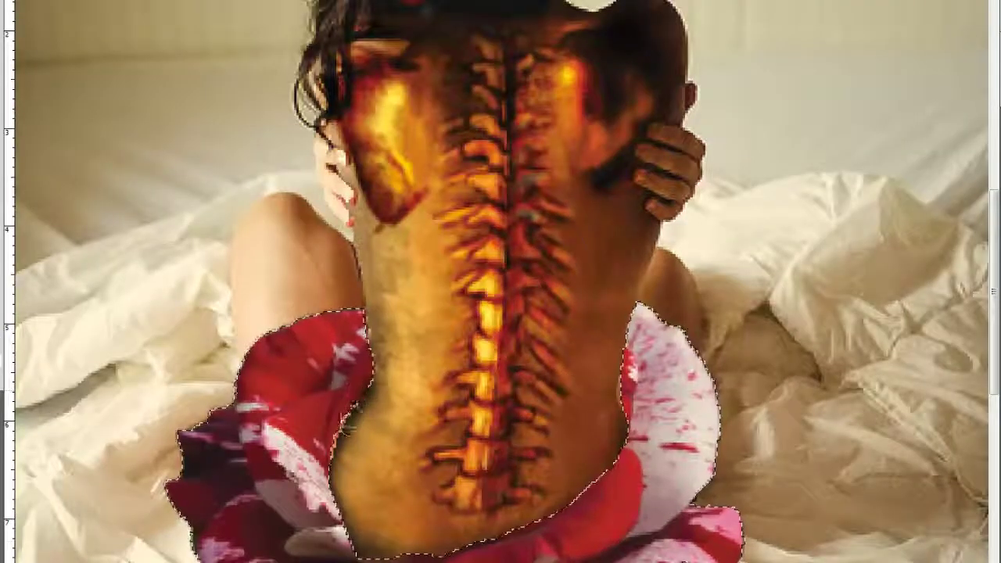
right_click(337, 213)
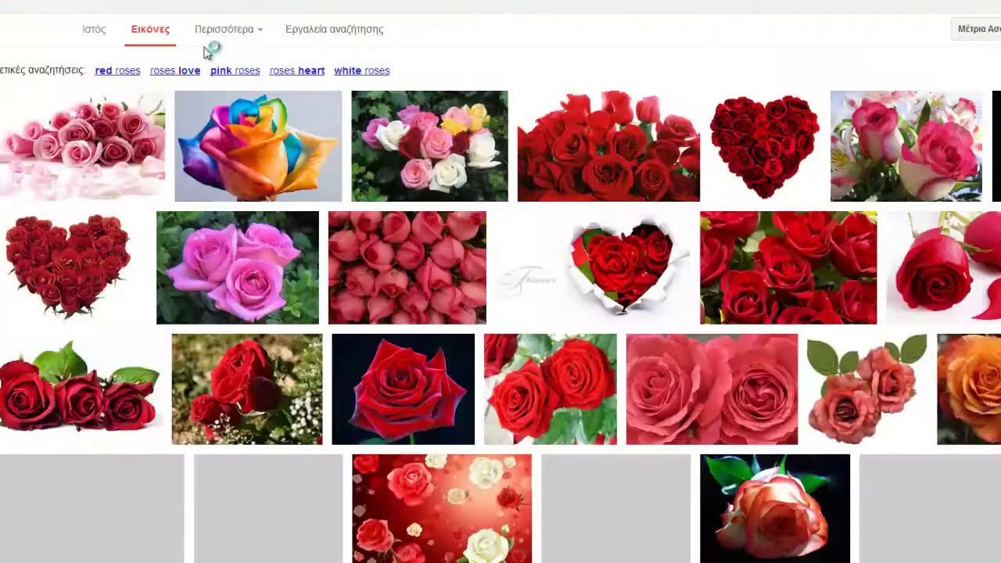
- Scroll through the Google Images red rose results
scroll(100, 257, "down", 5)
scroll(352, 328, "down", 4)
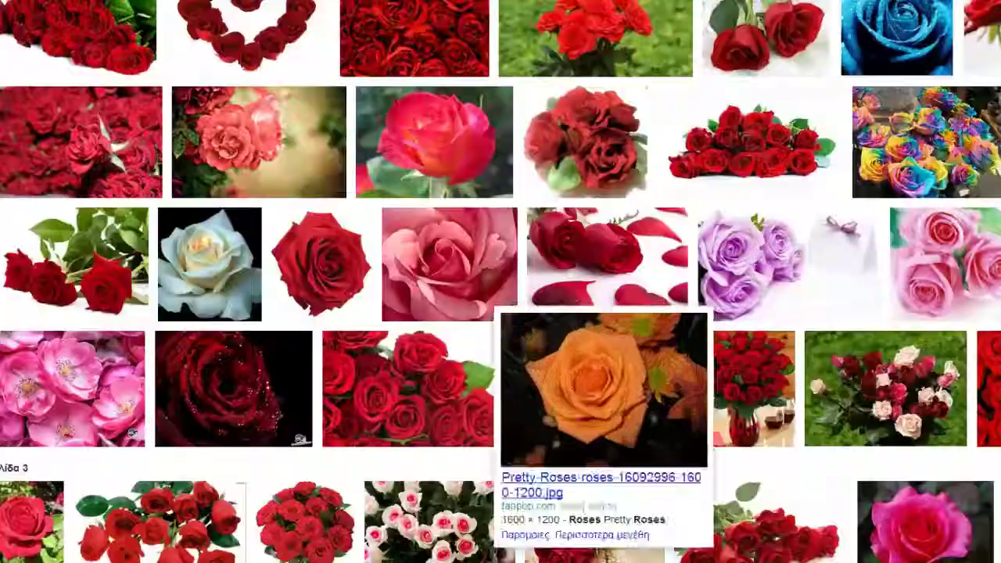
scroll(602, 391, "down", 6)
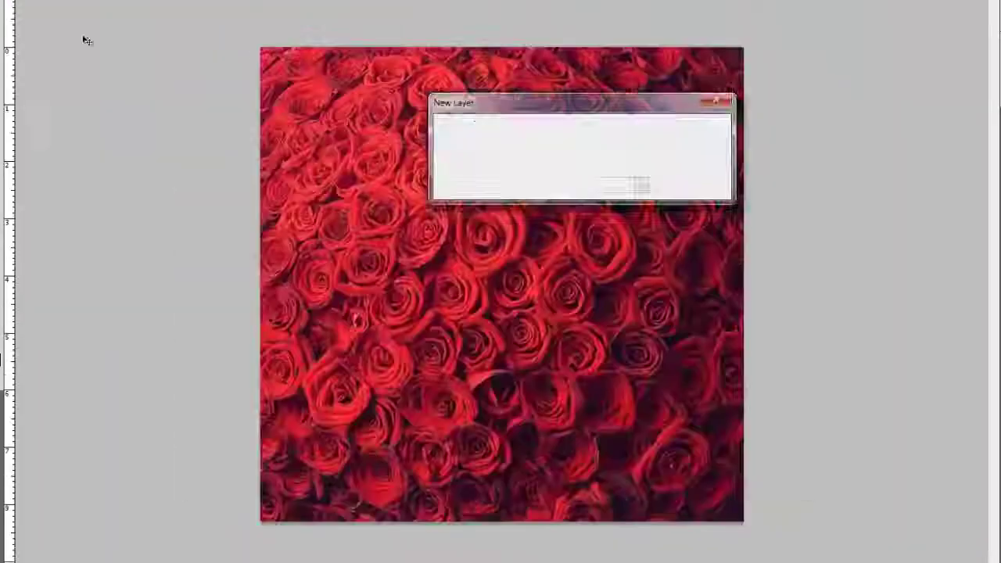
- Select the roses from the path, spread them across the sheet, then saturate and brighten them
key("ctrl+Return")
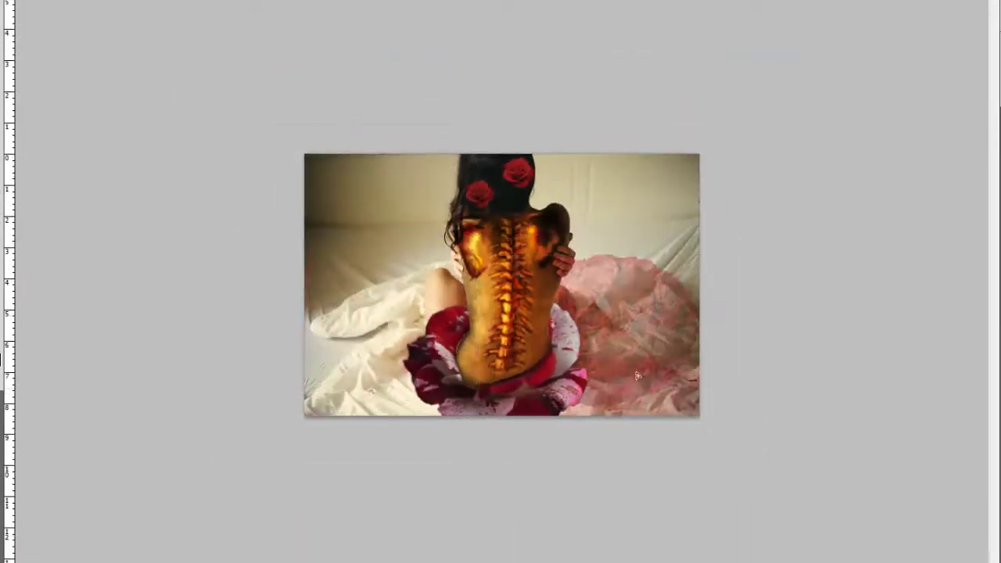
mouse_move(661, 342)
left_mouse_down()
mouse_move(408, 381)
mouse_move(372, 302)
left_mouse_up()
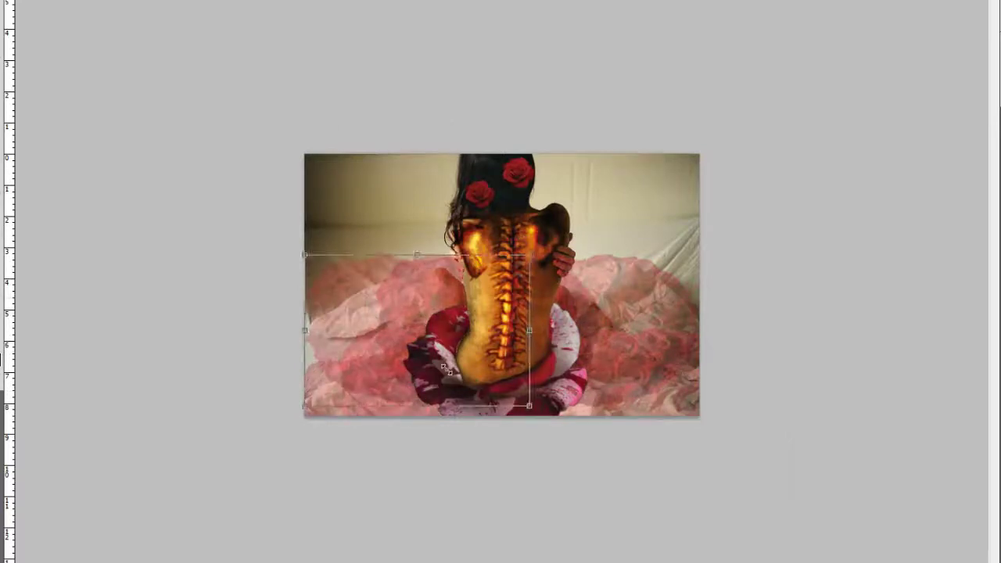
left_click_drag(447, 368, 396, 307)
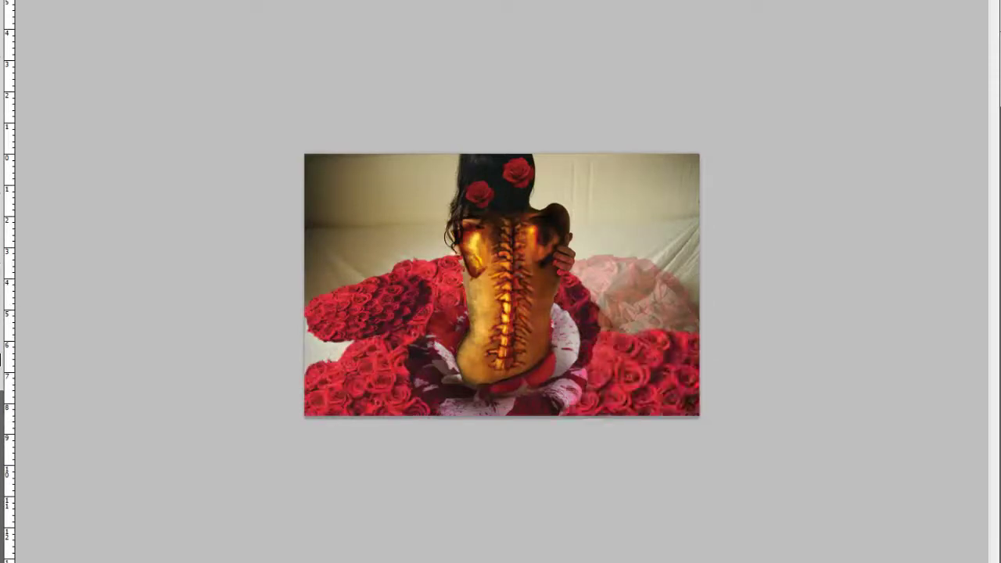
key("ctrl+plus")
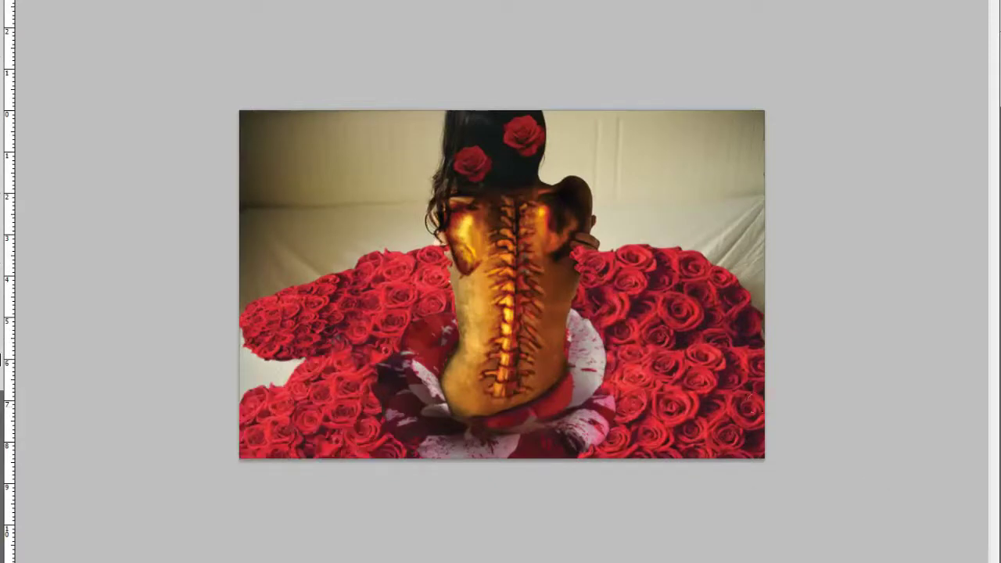
key("ctrl+minus")
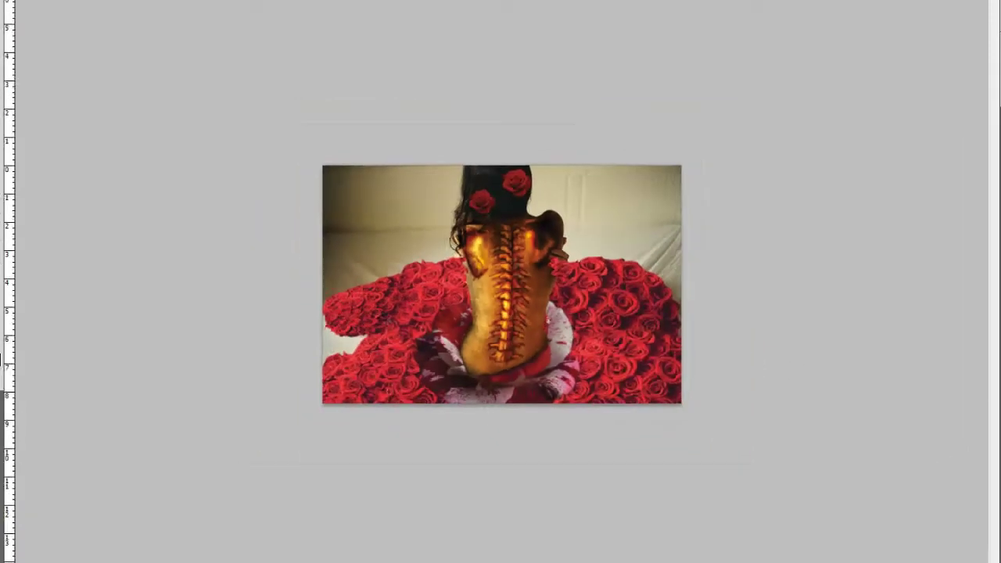
mouse_move(844, 266)
left_mouse_down()
mouse_move(861, 266)
mouse_move(872, 207)
left_mouse_up()
- Apply the rose brightness and curves, then save the grass_lrg lawn picture
left_click(959, 250)
key("ctrl+m")
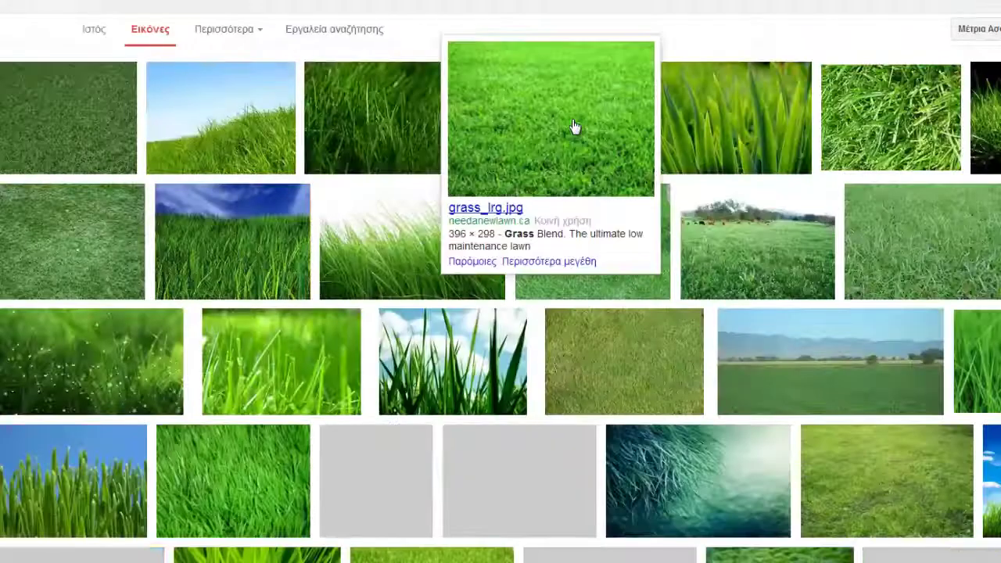
left_click(574, 127)
right_click(505, 190)
left_click(547, 195)
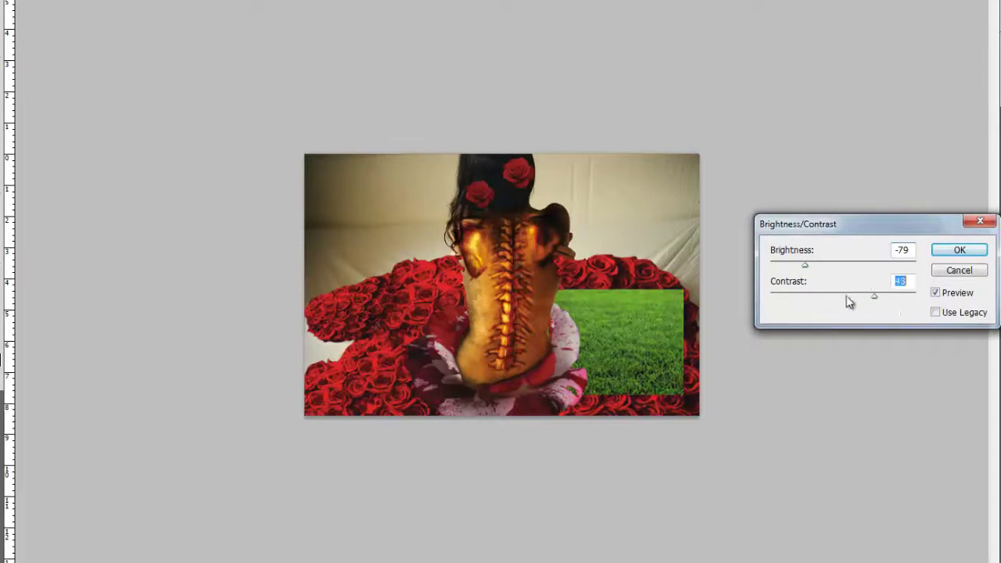
- Paint the grass layer mask to blend grass and roses along the bottom
left_click_drag(665, 397, 562, 280)
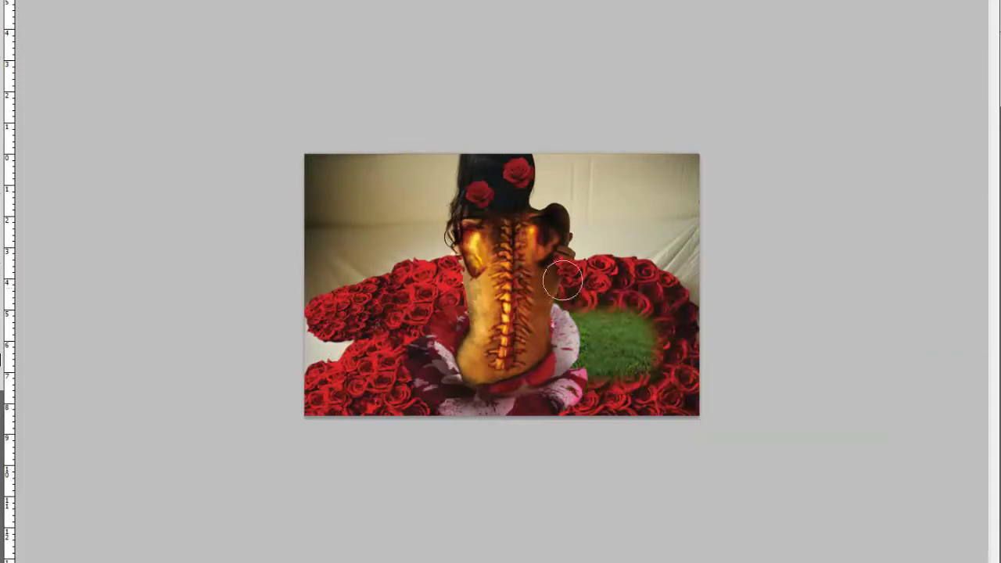
left_click_drag(629, 407, 687, 375)
left_click_drag(595, 398, 367, 391)
left_click_drag(554, 334, 652, 344)
left_click_drag(316, 335, 379, 402)
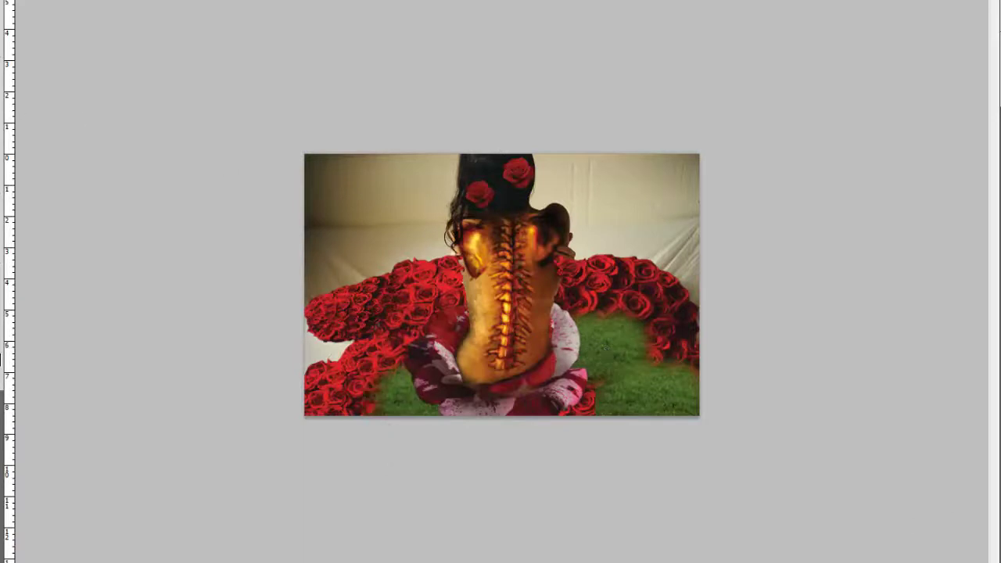
mouse_move(391, 367)
left_mouse_down()
mouse_move(312, 321)
mouse_move(391, 383)
left_mouse_up()
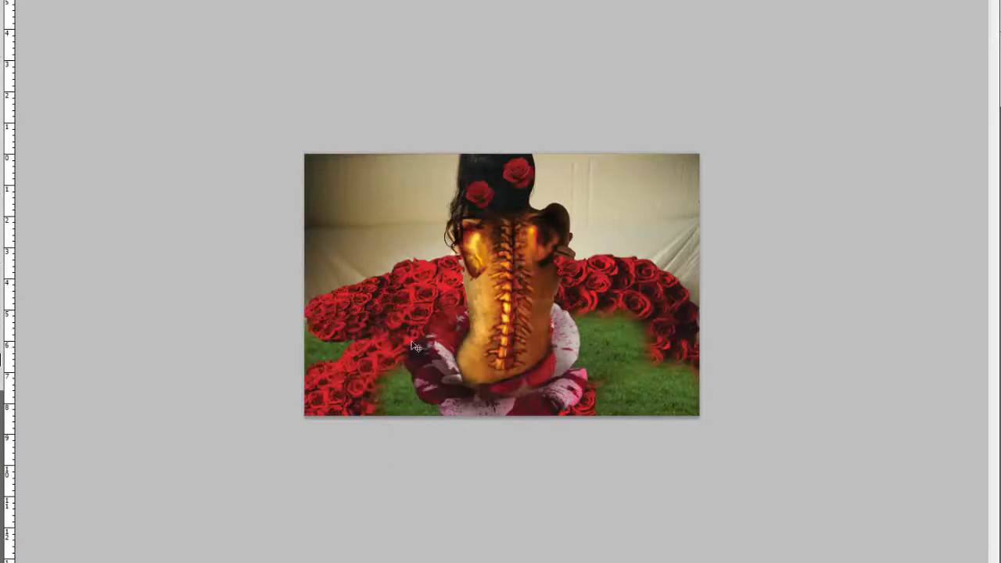
- Set the grass layer's brightness to 37
key("alt+i")
type("37")
key("Tab")
- Apply brightness 37 and run another Brightness/Contrast pass on the image
left_click(961, 253)
key("alt+i")
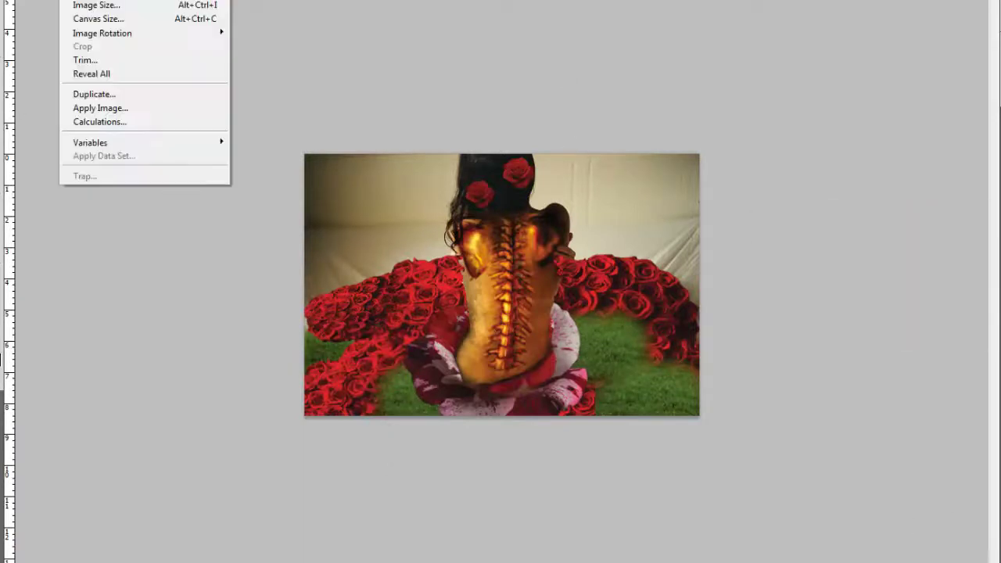
key("a")
key("c")
key("Return")
- Set the image brightness to -36 to complete the pink tone
key("alt+i")
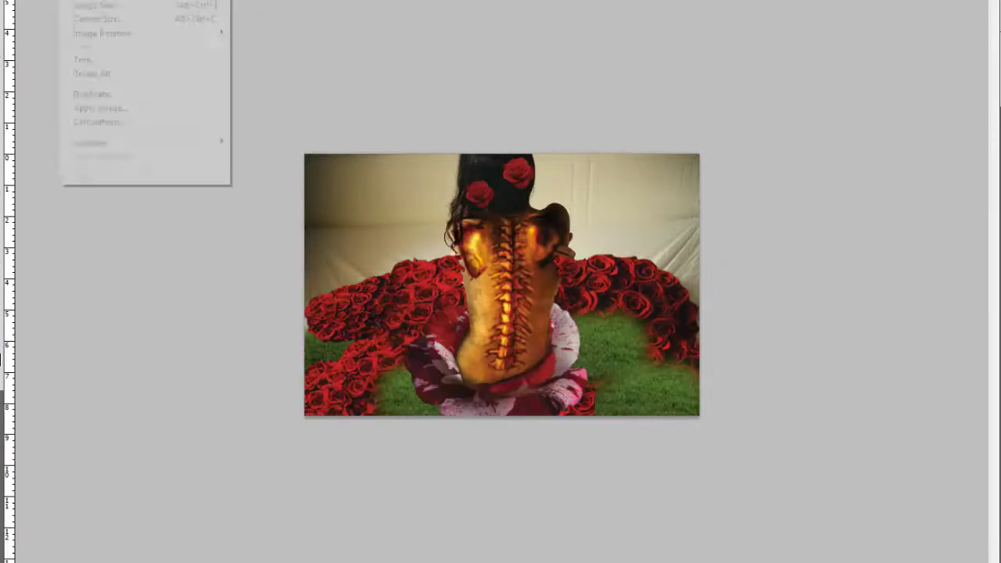
key("a")
key("c")
left_click(952, 253)
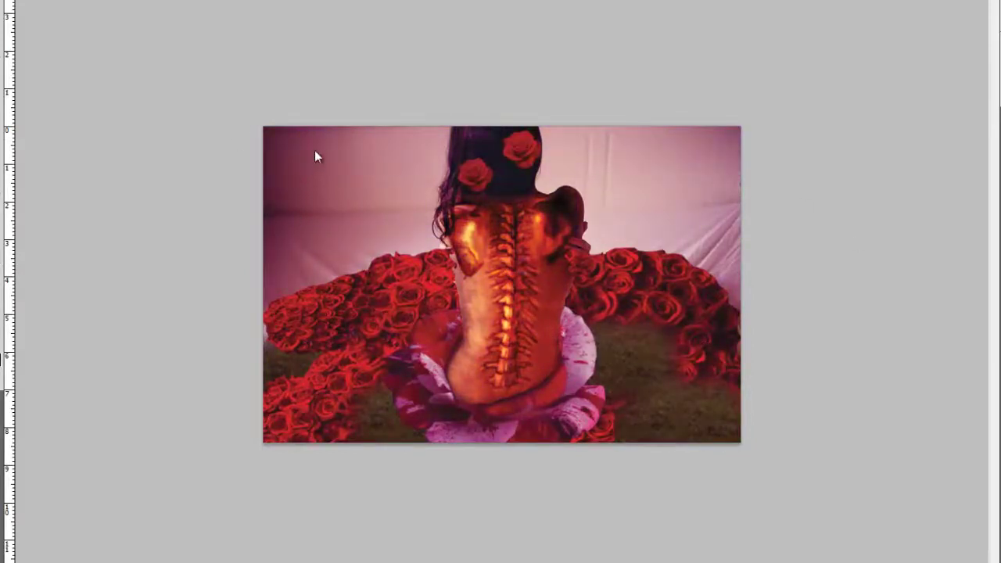
key("ctrl+plus")
- Type the caption 'By Wolf' and drag it into place near the bottom of the canvas
type("B")
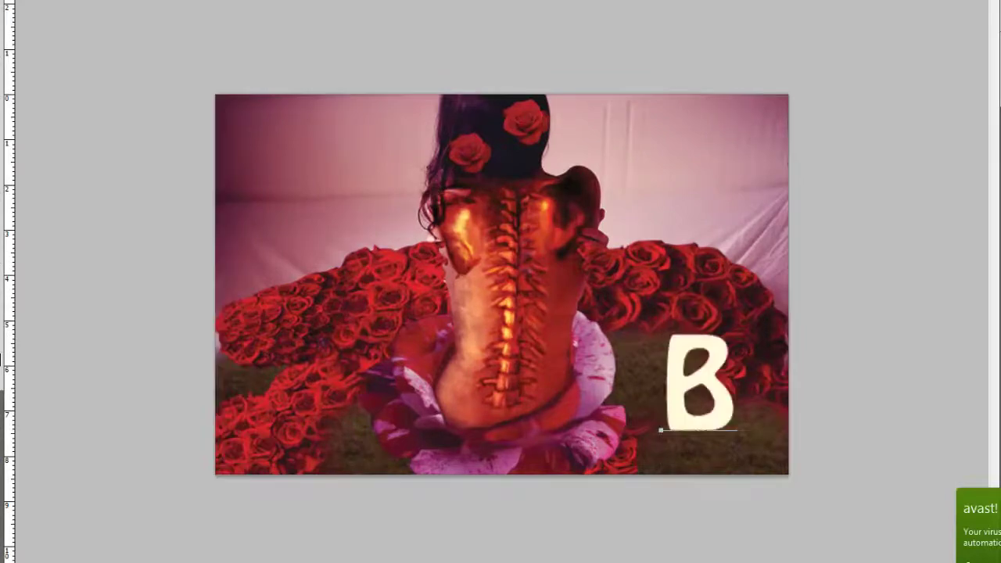
type("y Wolf")
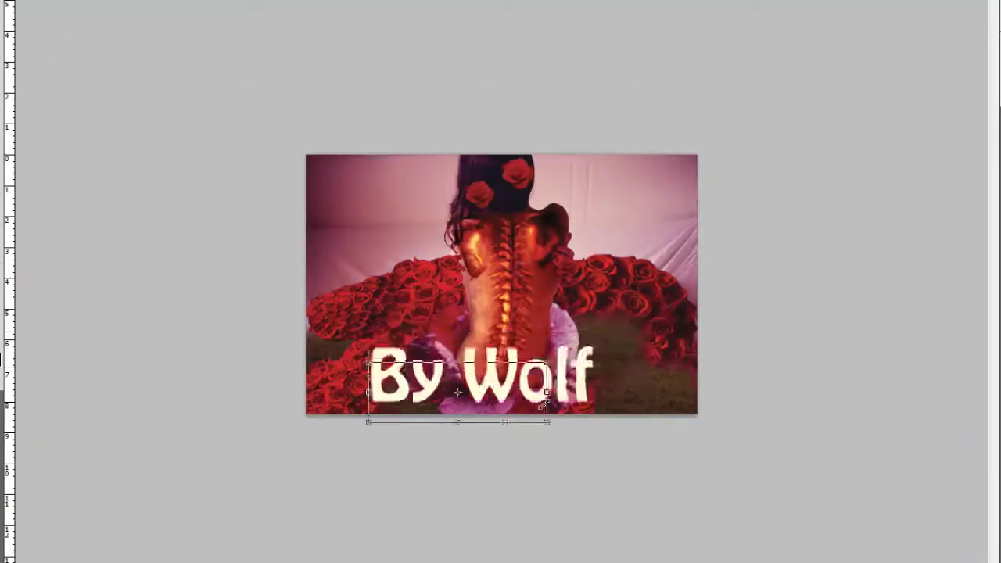
left_click_drag(664, 407, 682, 403)
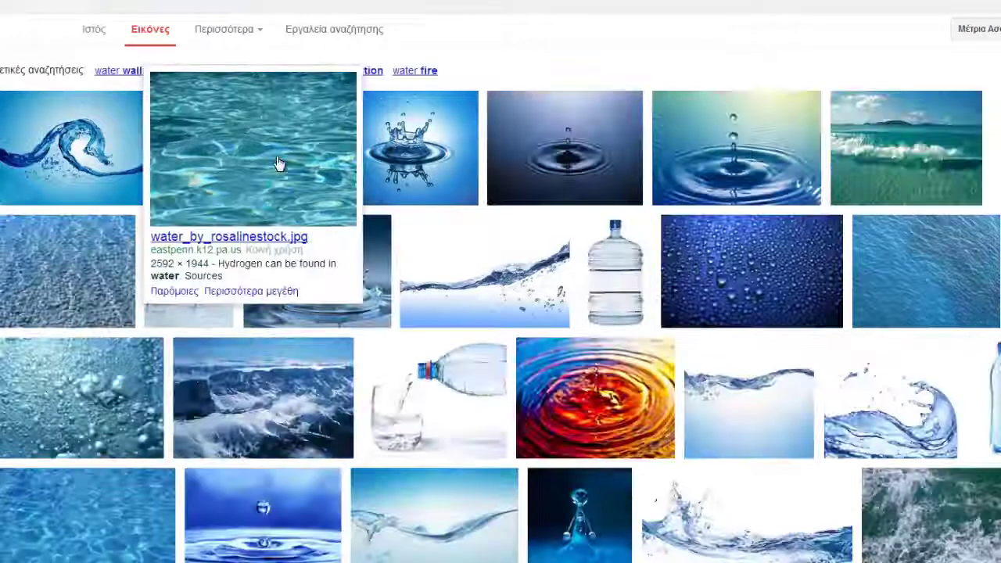
- Open the rippling turquoise pool-water picture from the Google Images water results
left_click(279, 164)
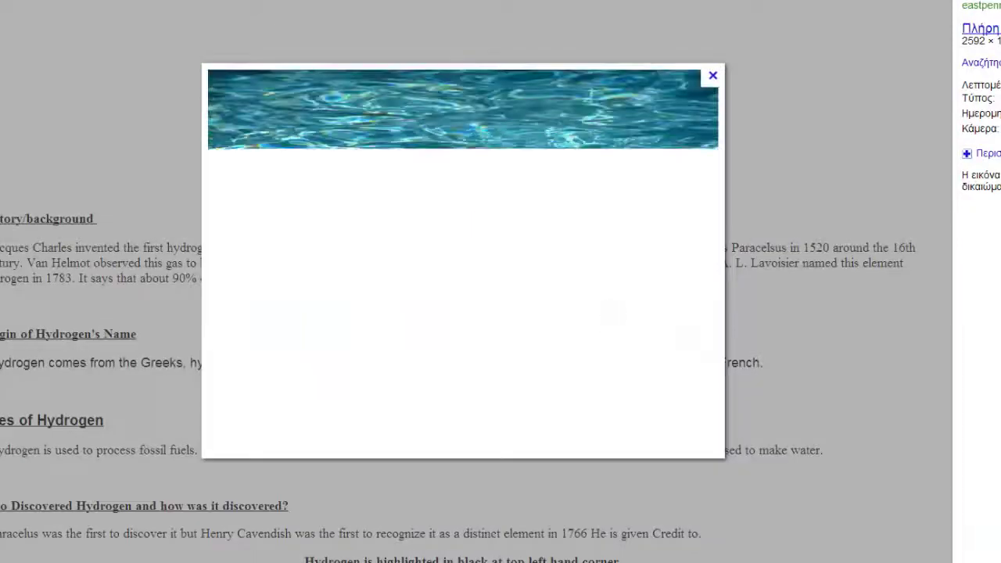